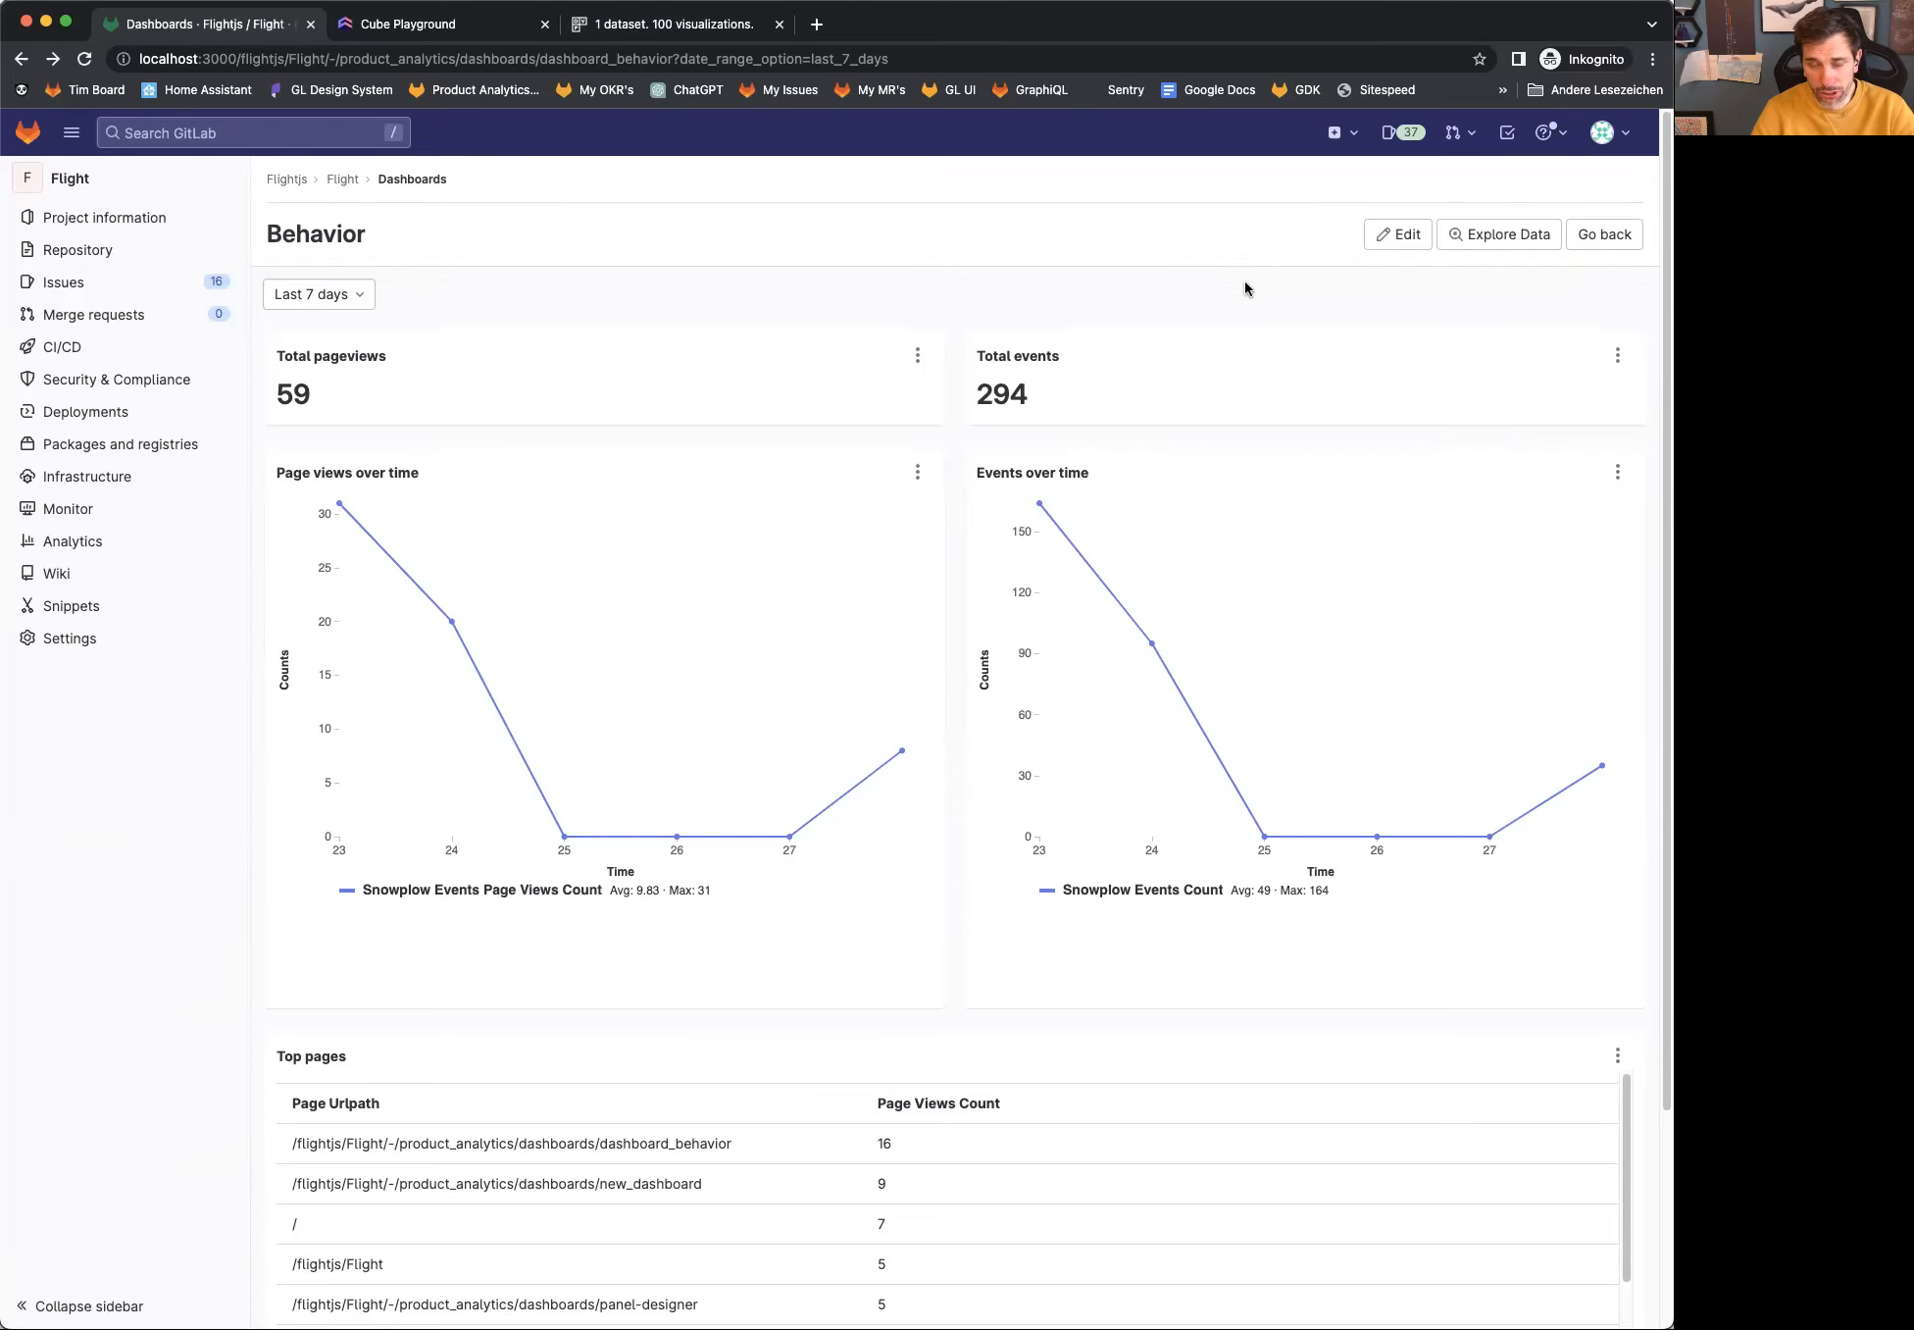
Step: Open the data explorer from the Behavior dashboard and measure all page views
left_click(1468, 241)
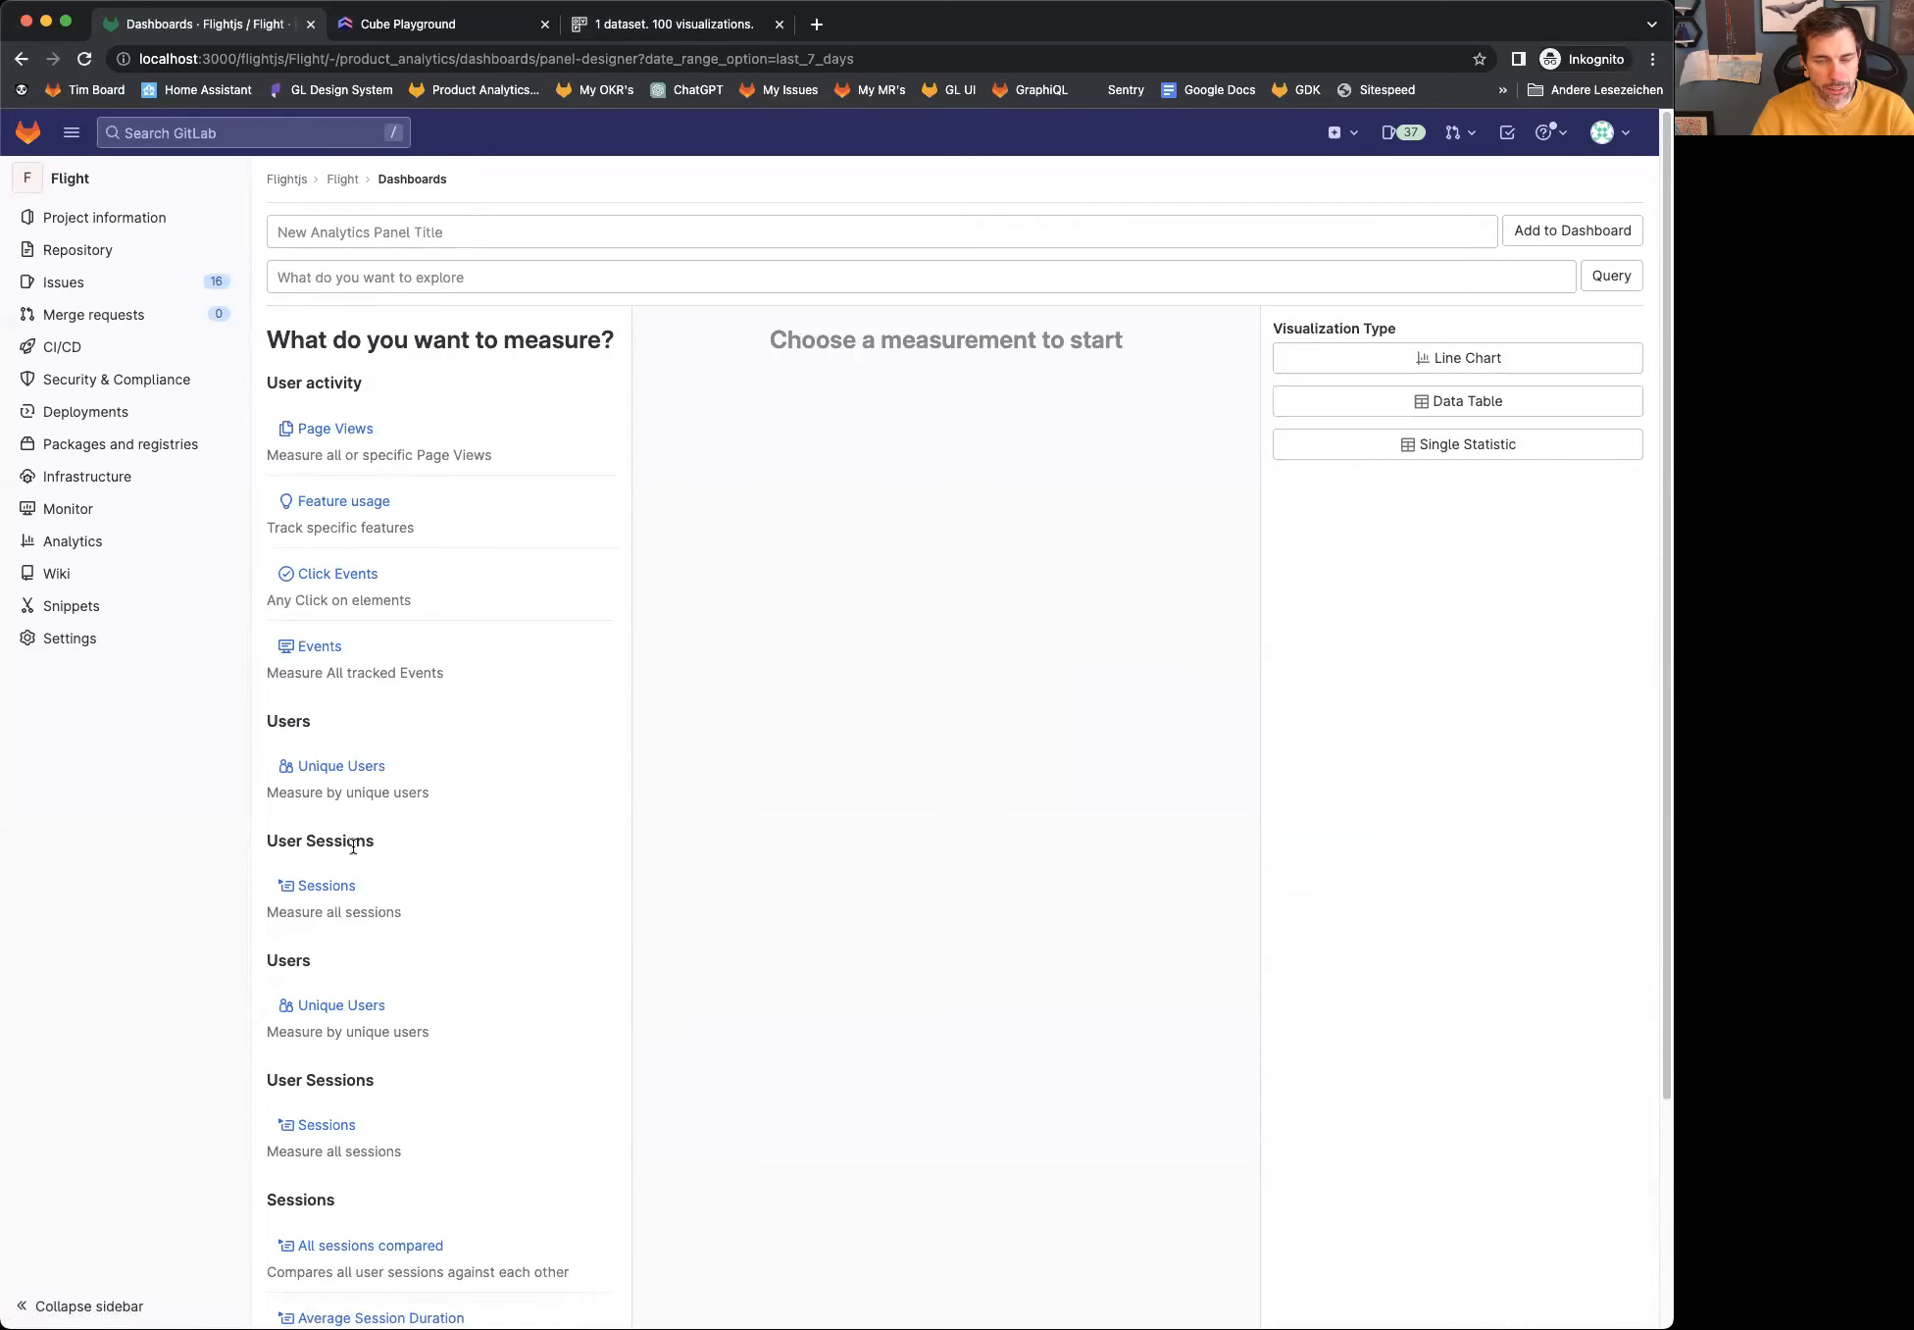
left_click(312, 429)
left_click(335, 380)
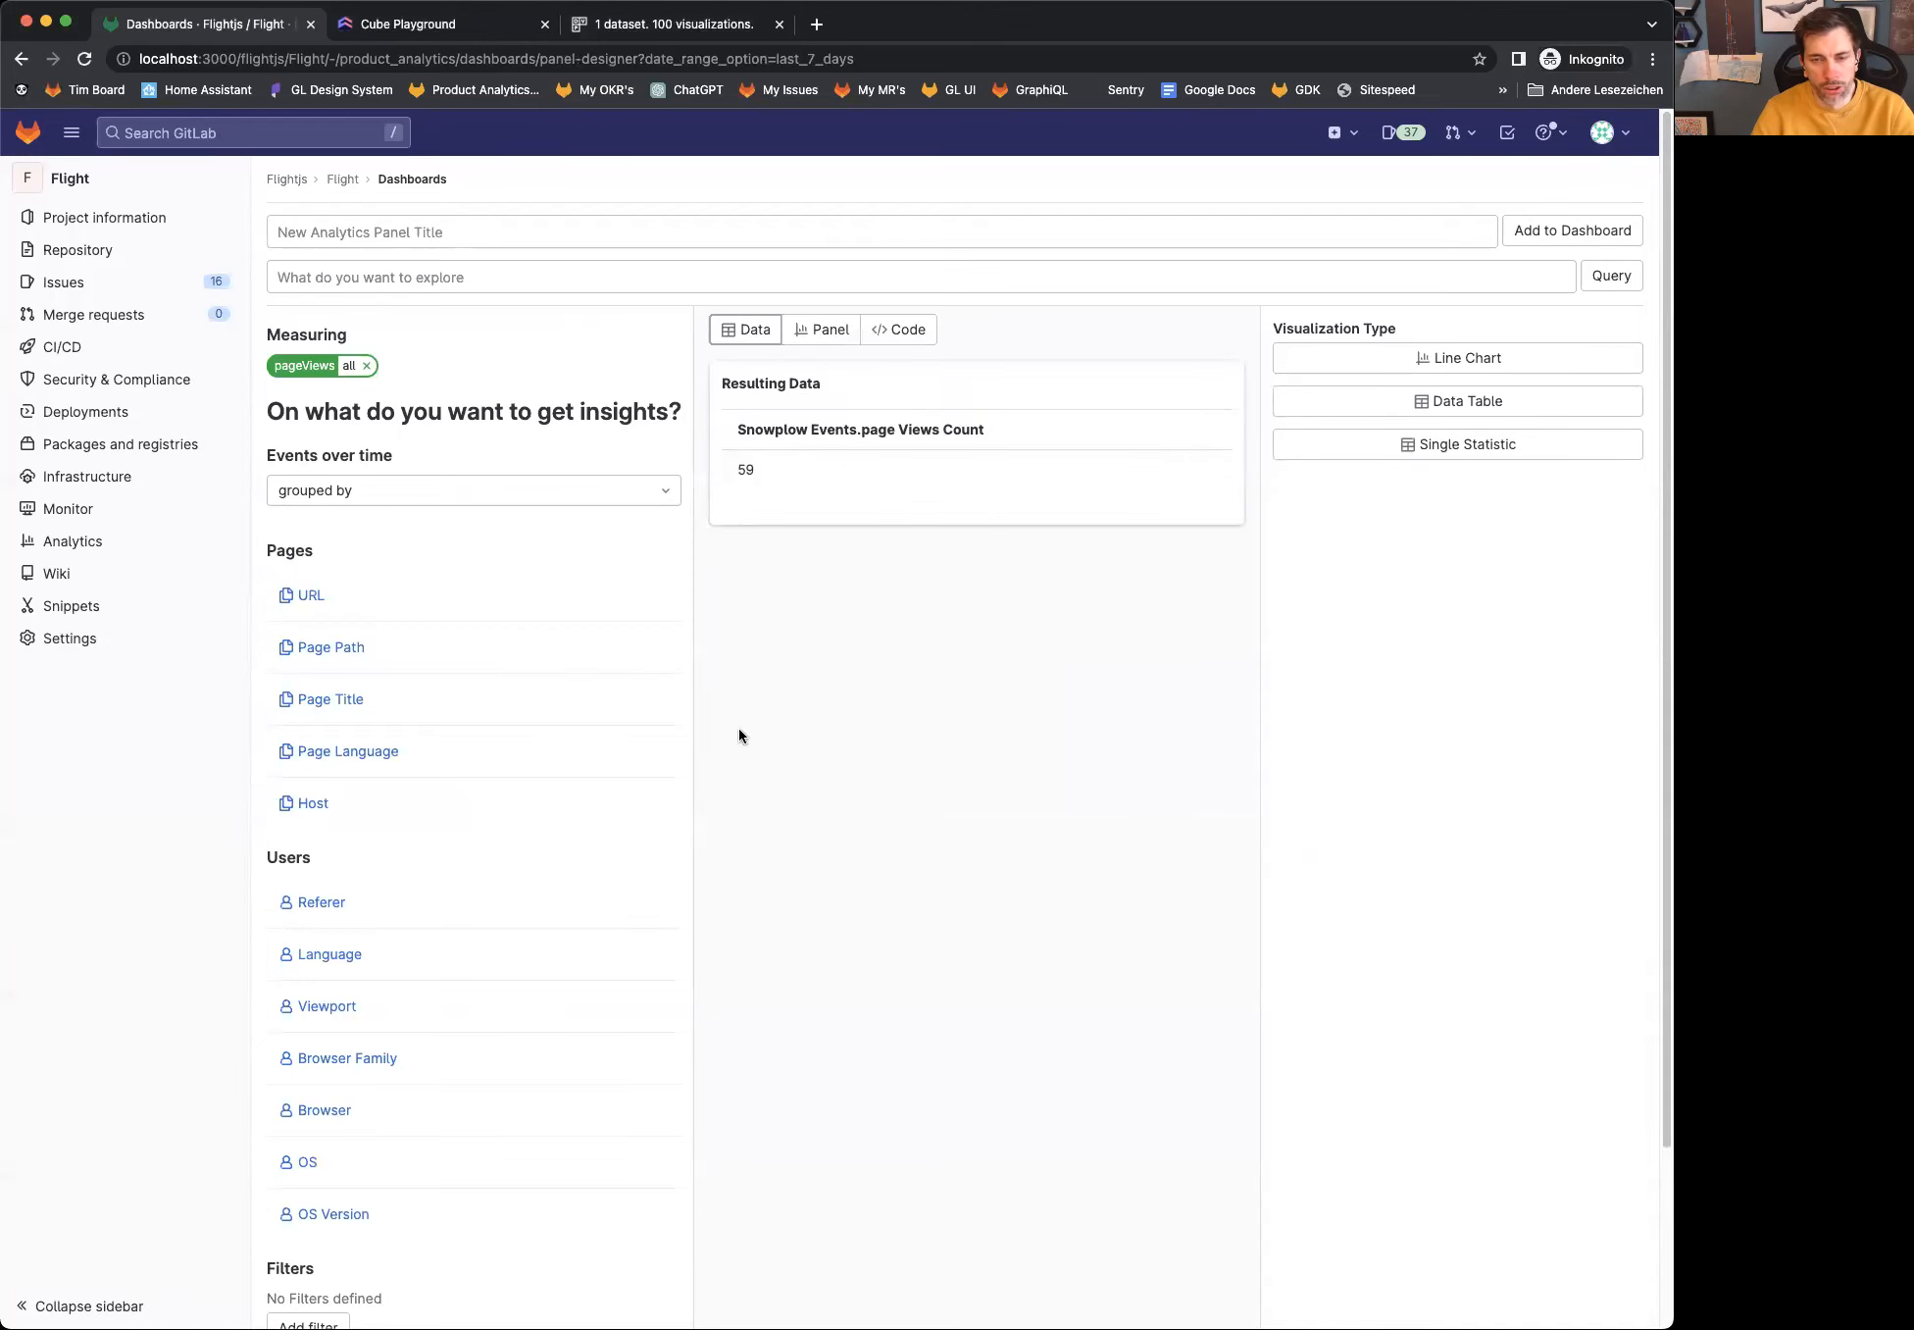
Step: Preview the page views measurement as a panel, trying a Line Chart before setting the visualization type to Single Statistic
left_click(820, 330)
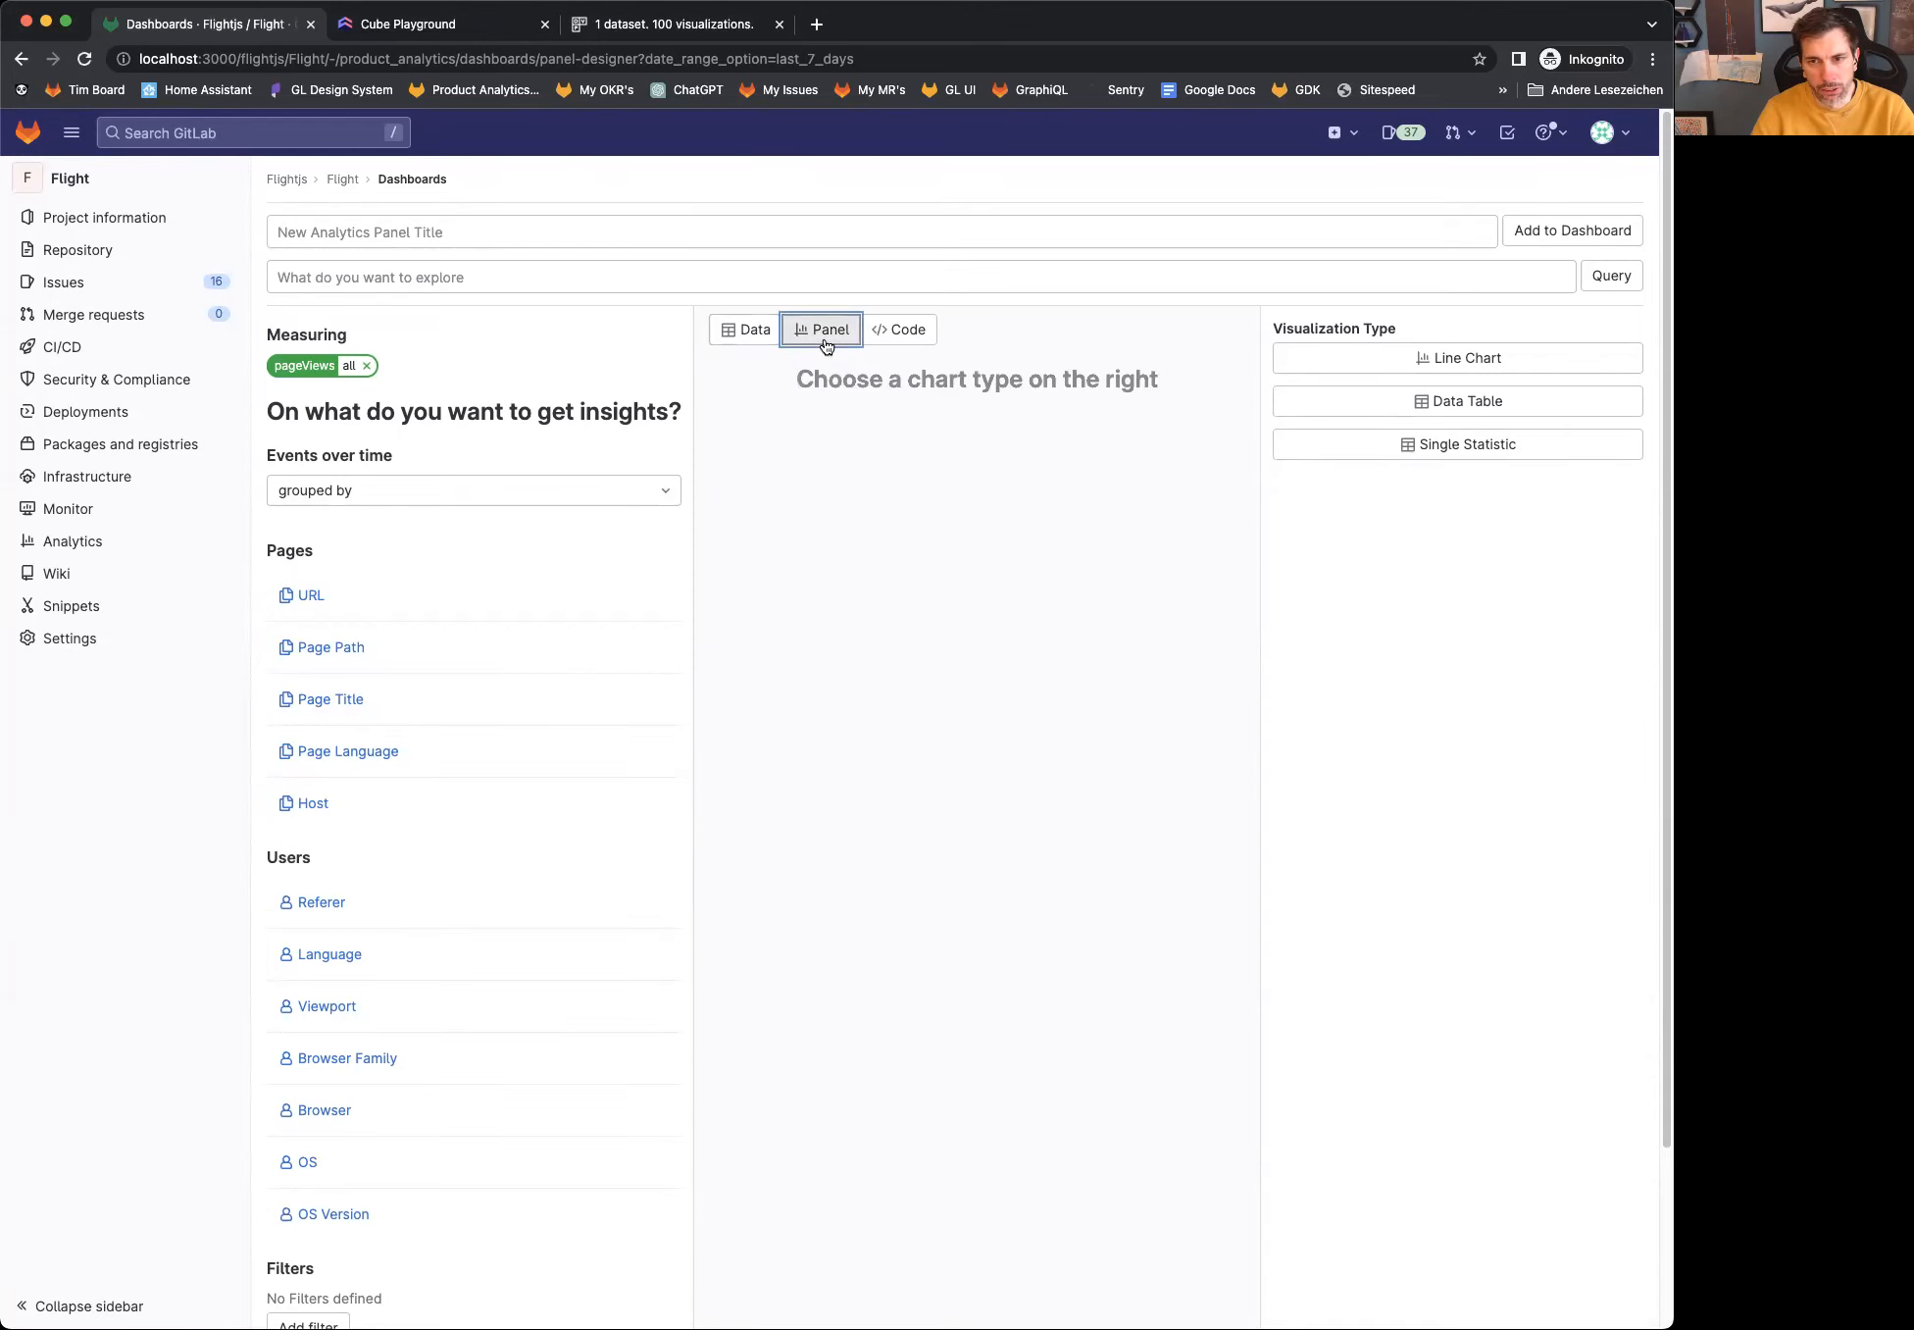
left_click(1463, 361)
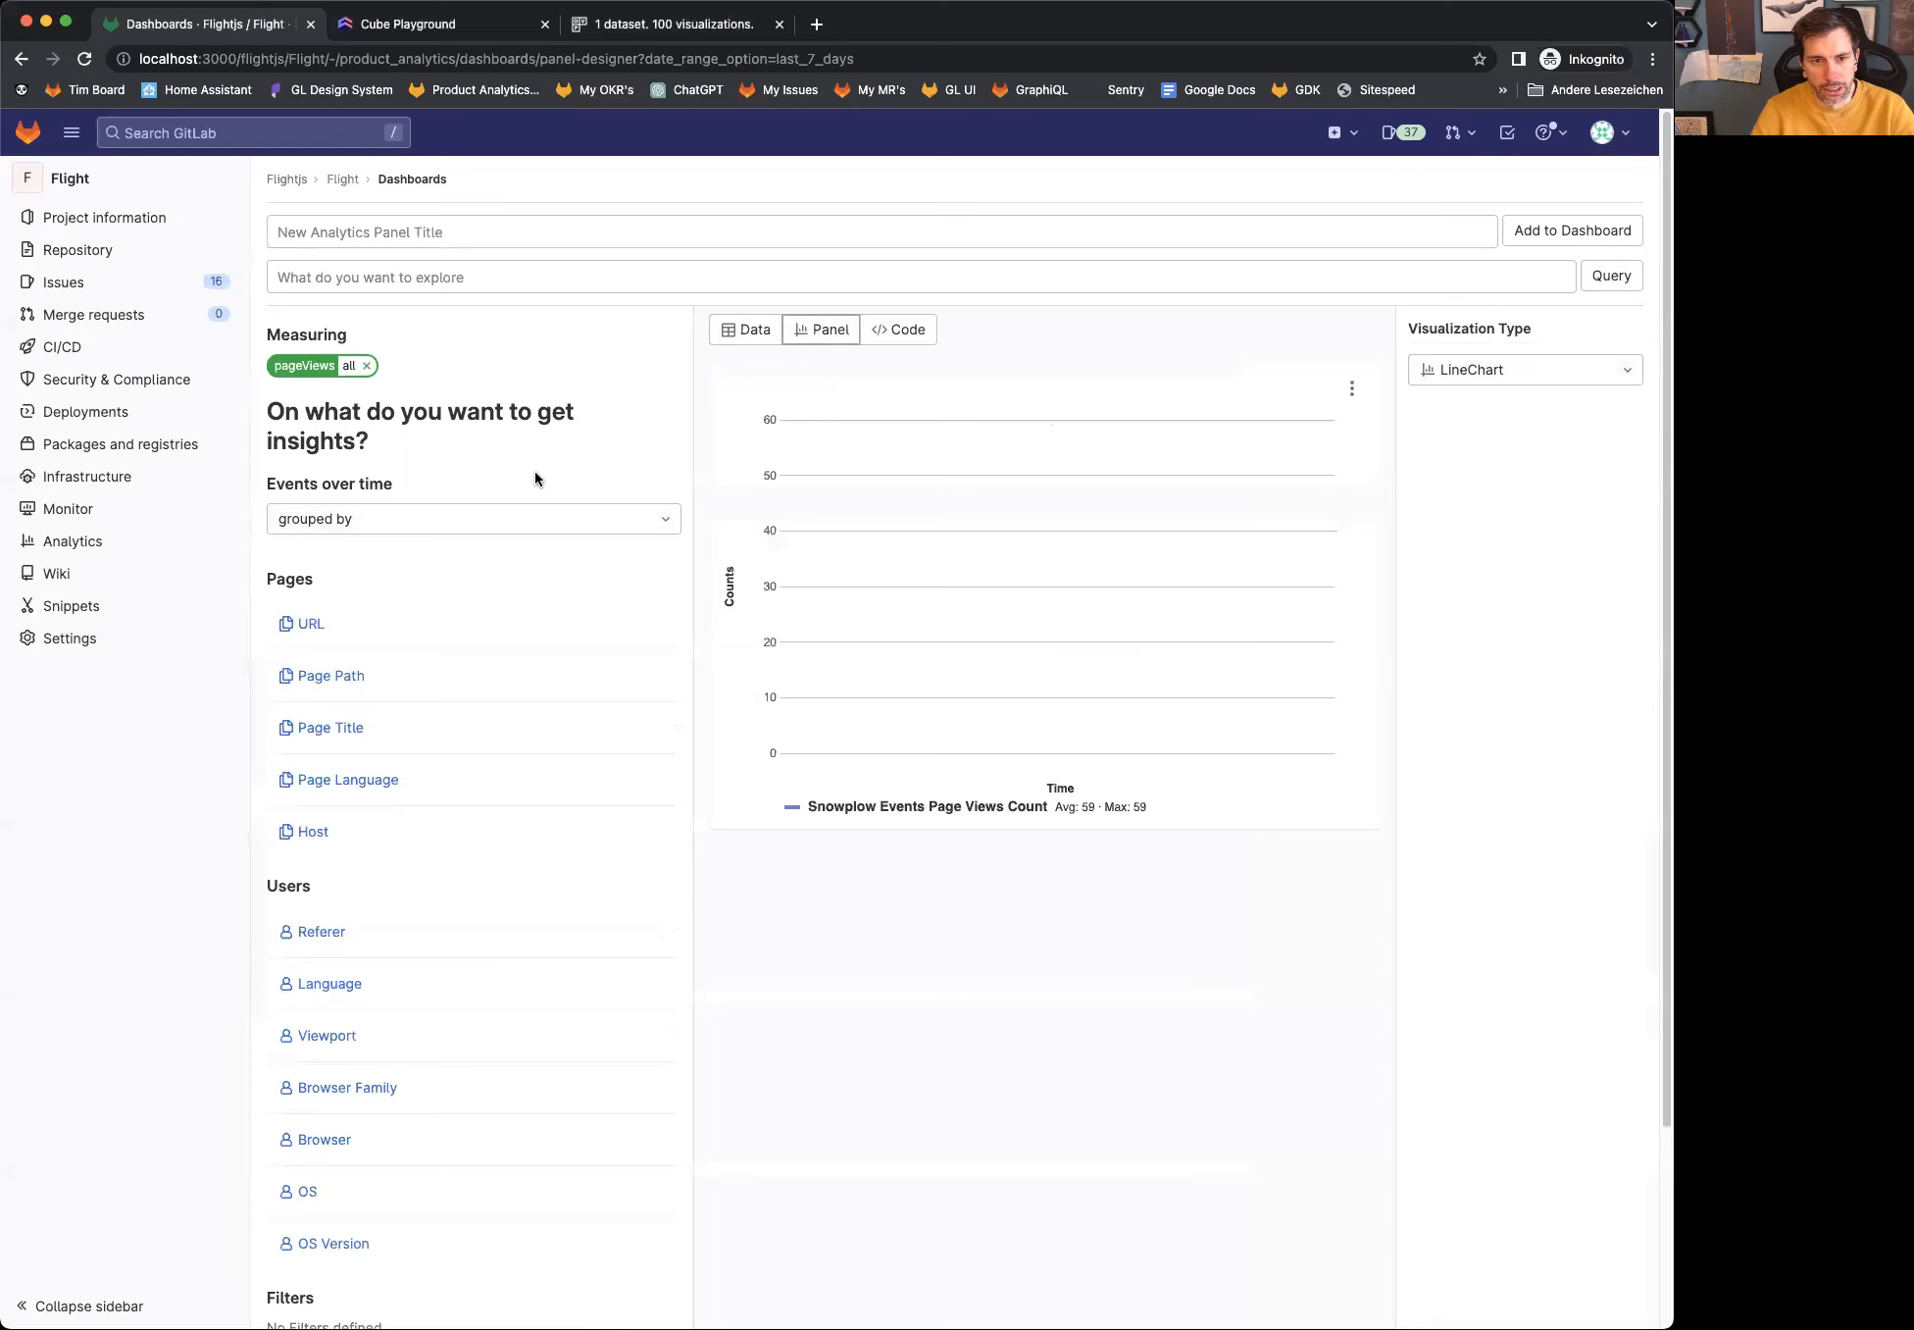
left_click(1471, 377)
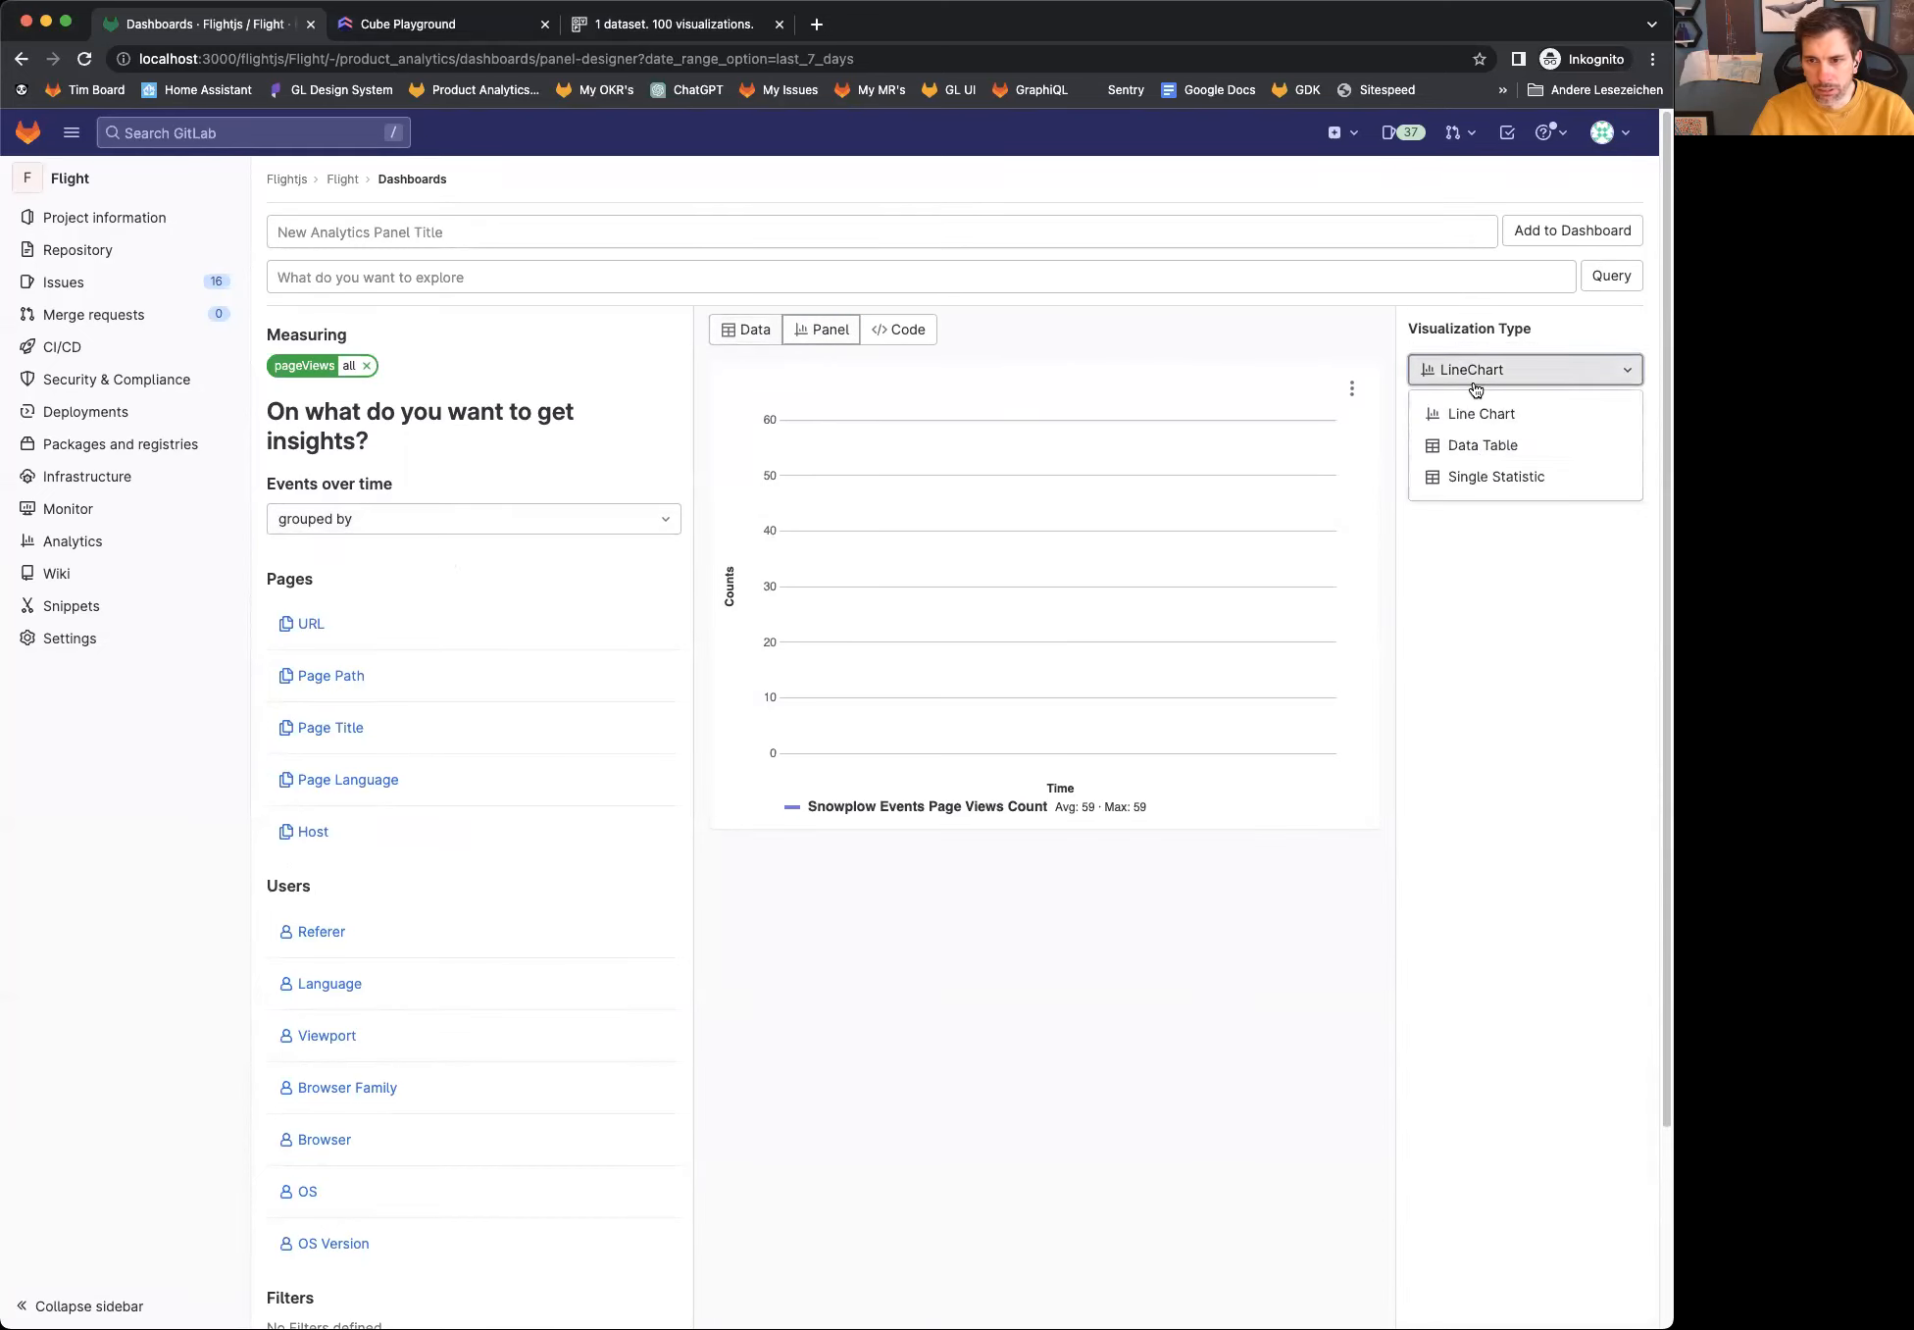
left_click(1478, 479)
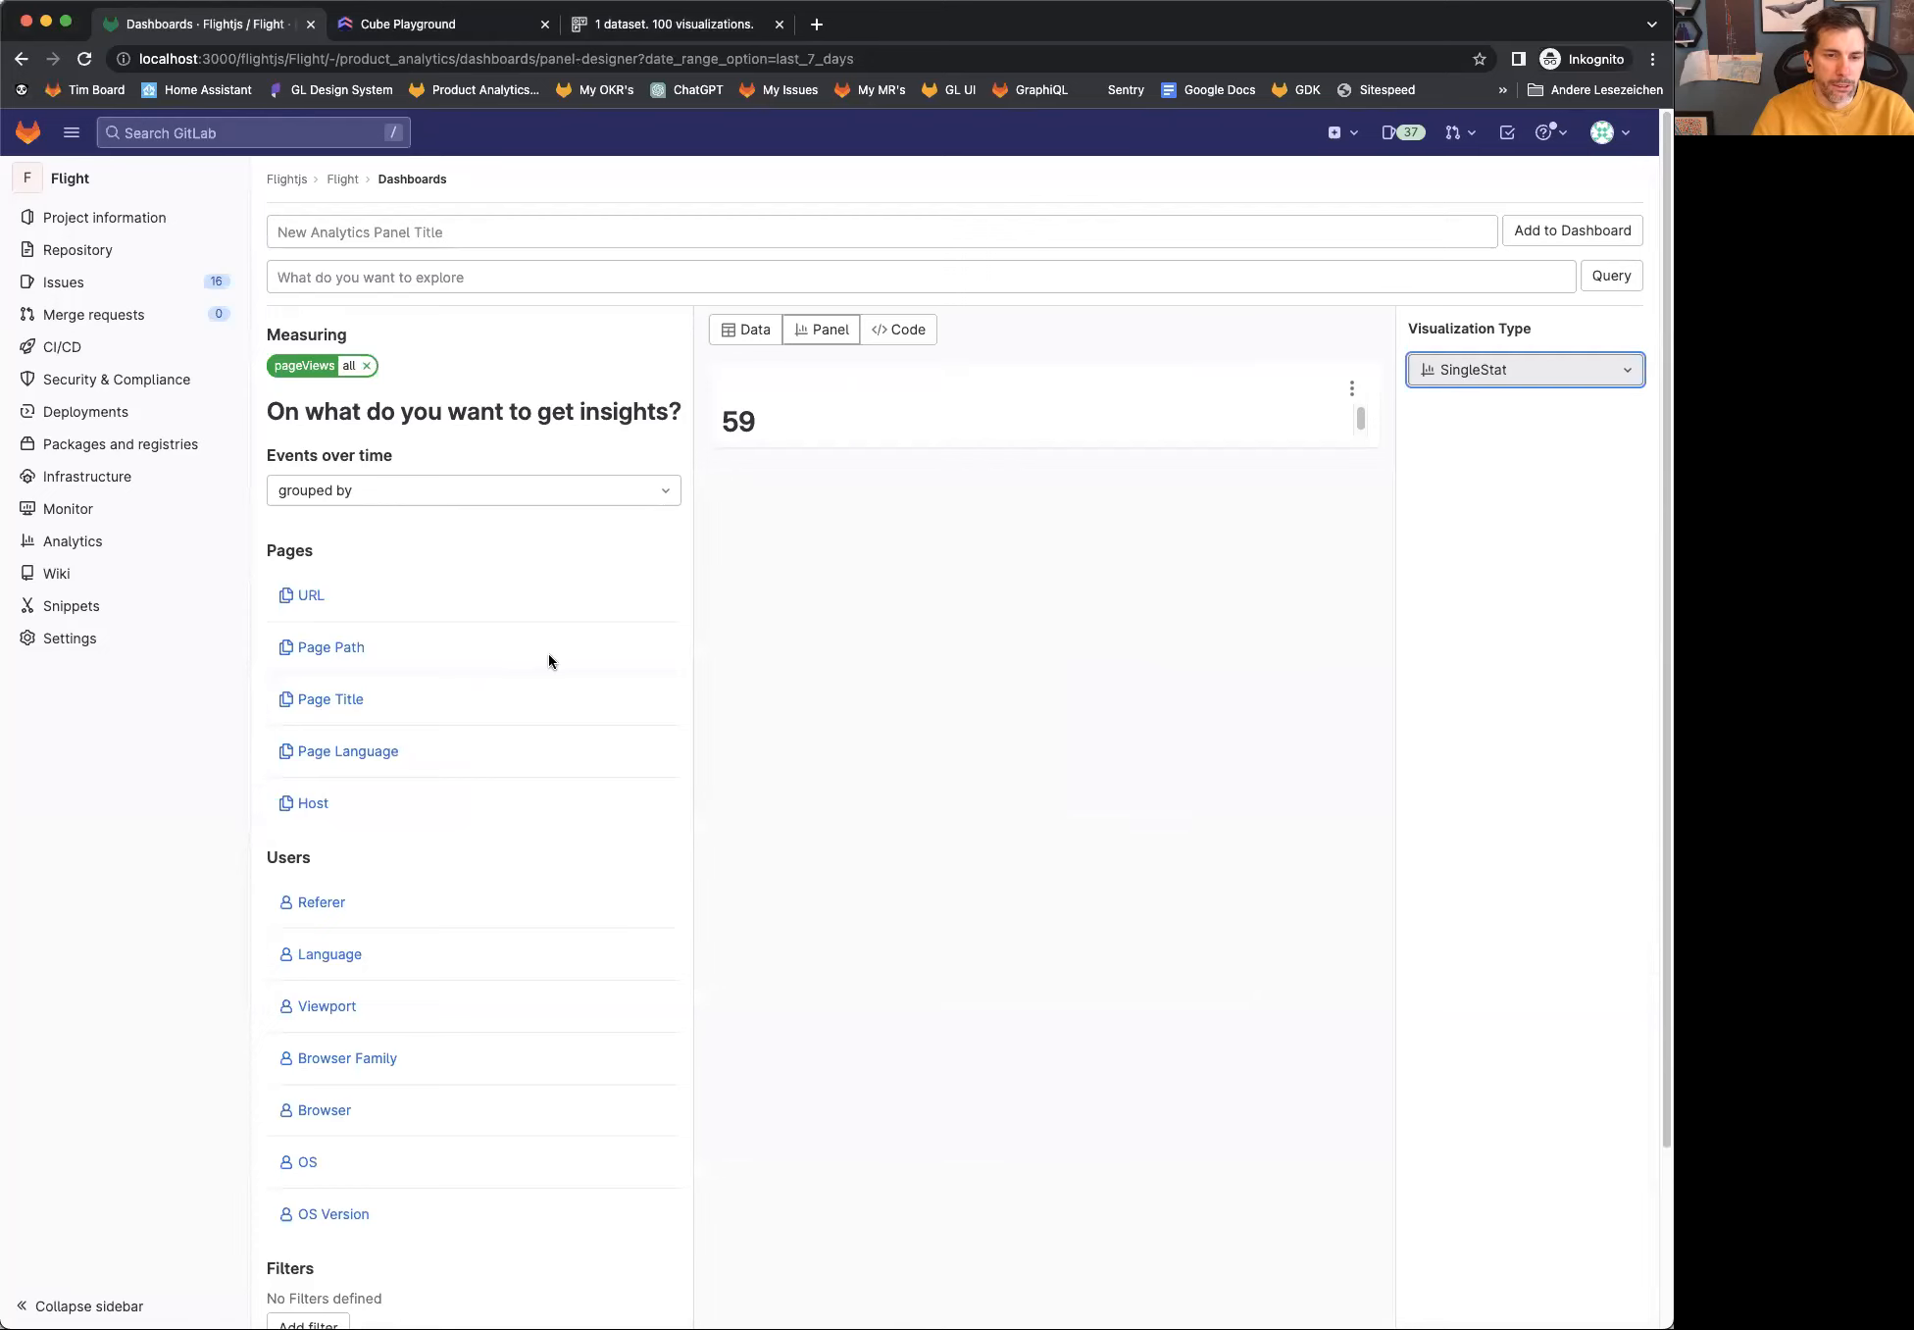
Step: Break the page views down by page URL and show the resulting data table
left_click(312, 598)
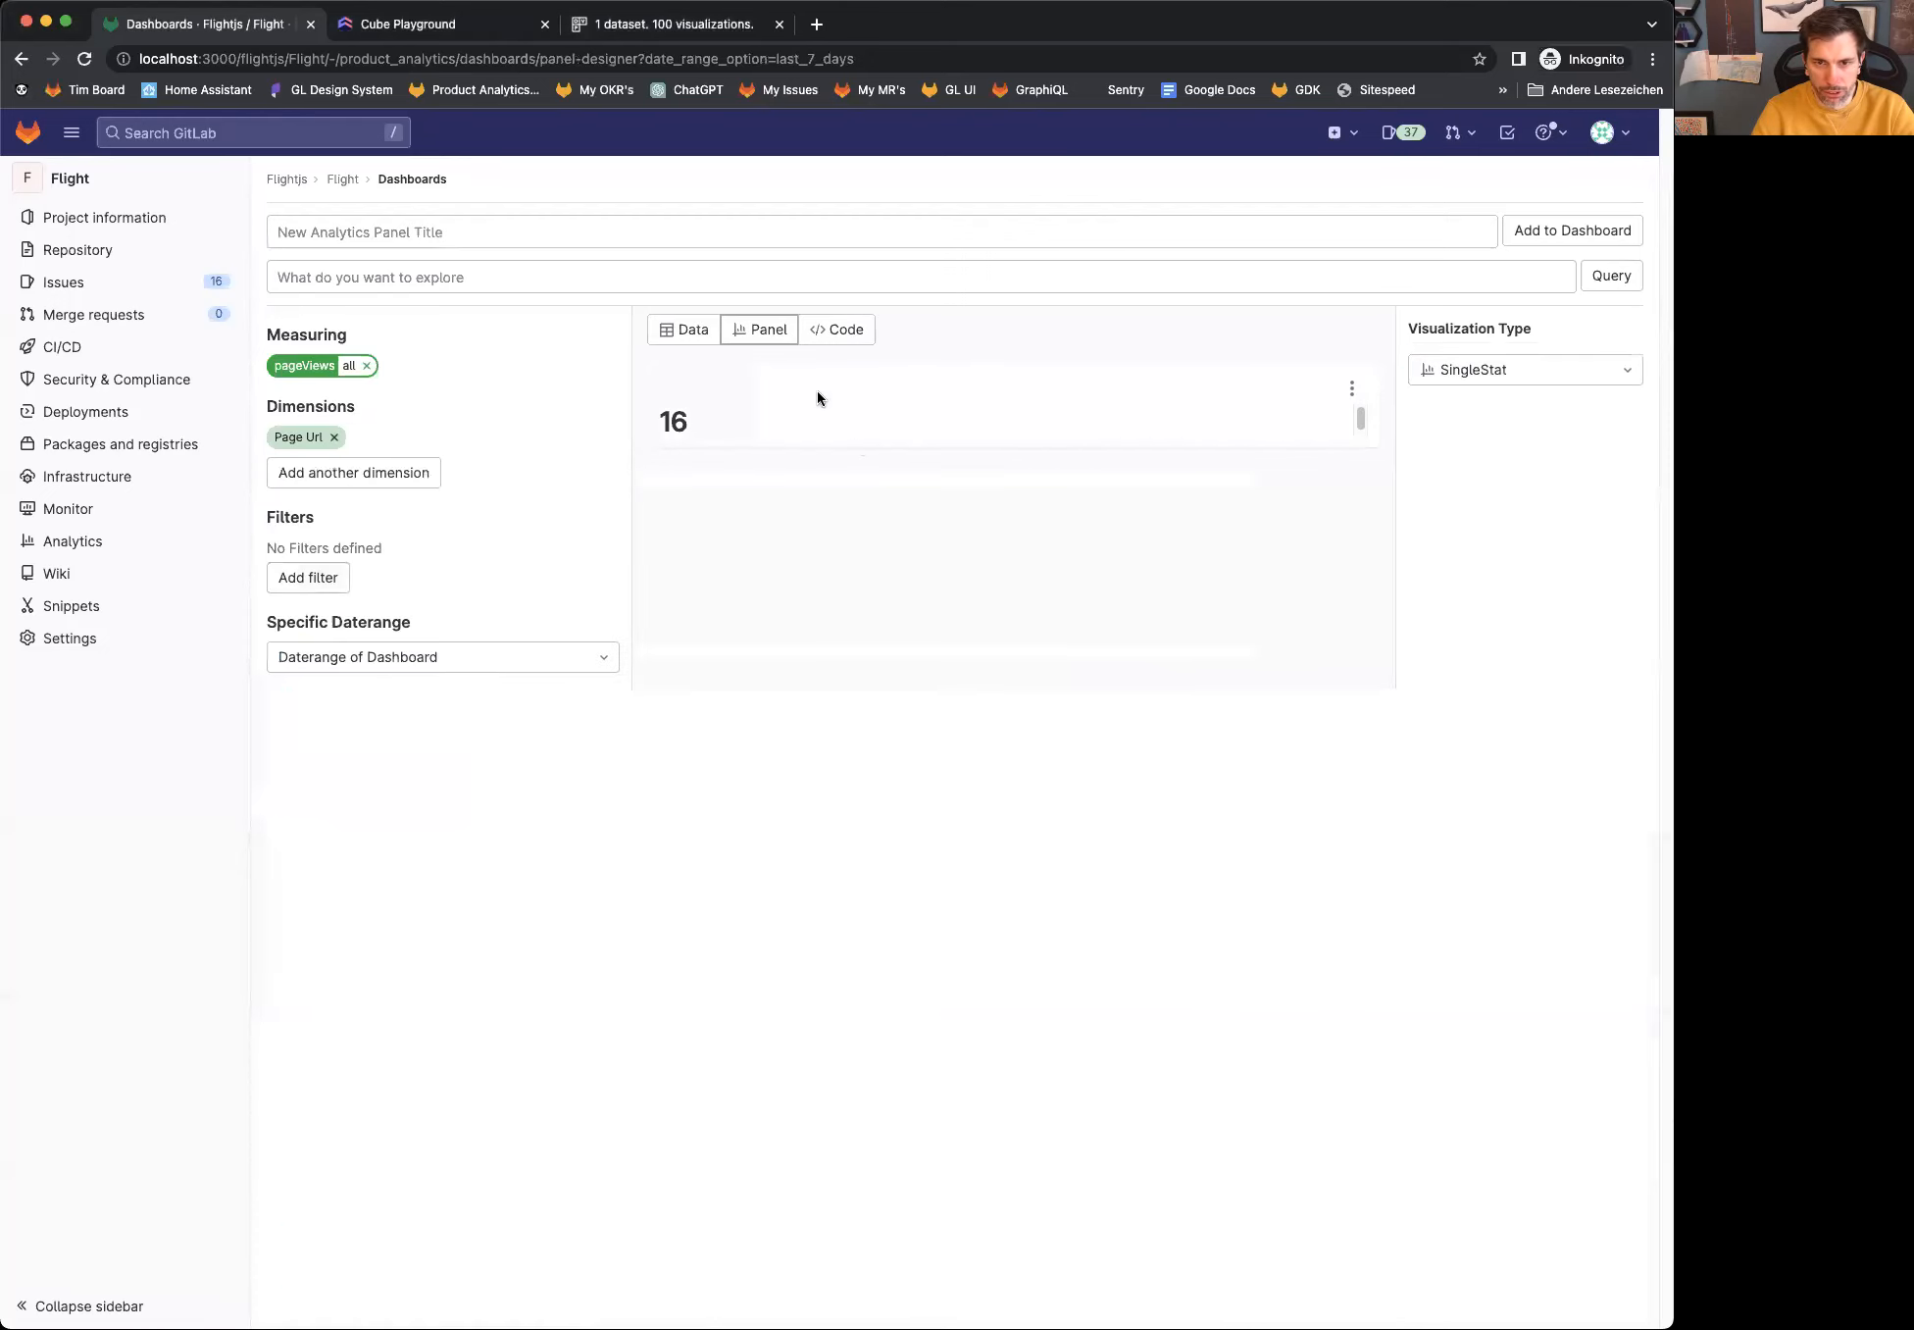
left_click(706, 330)
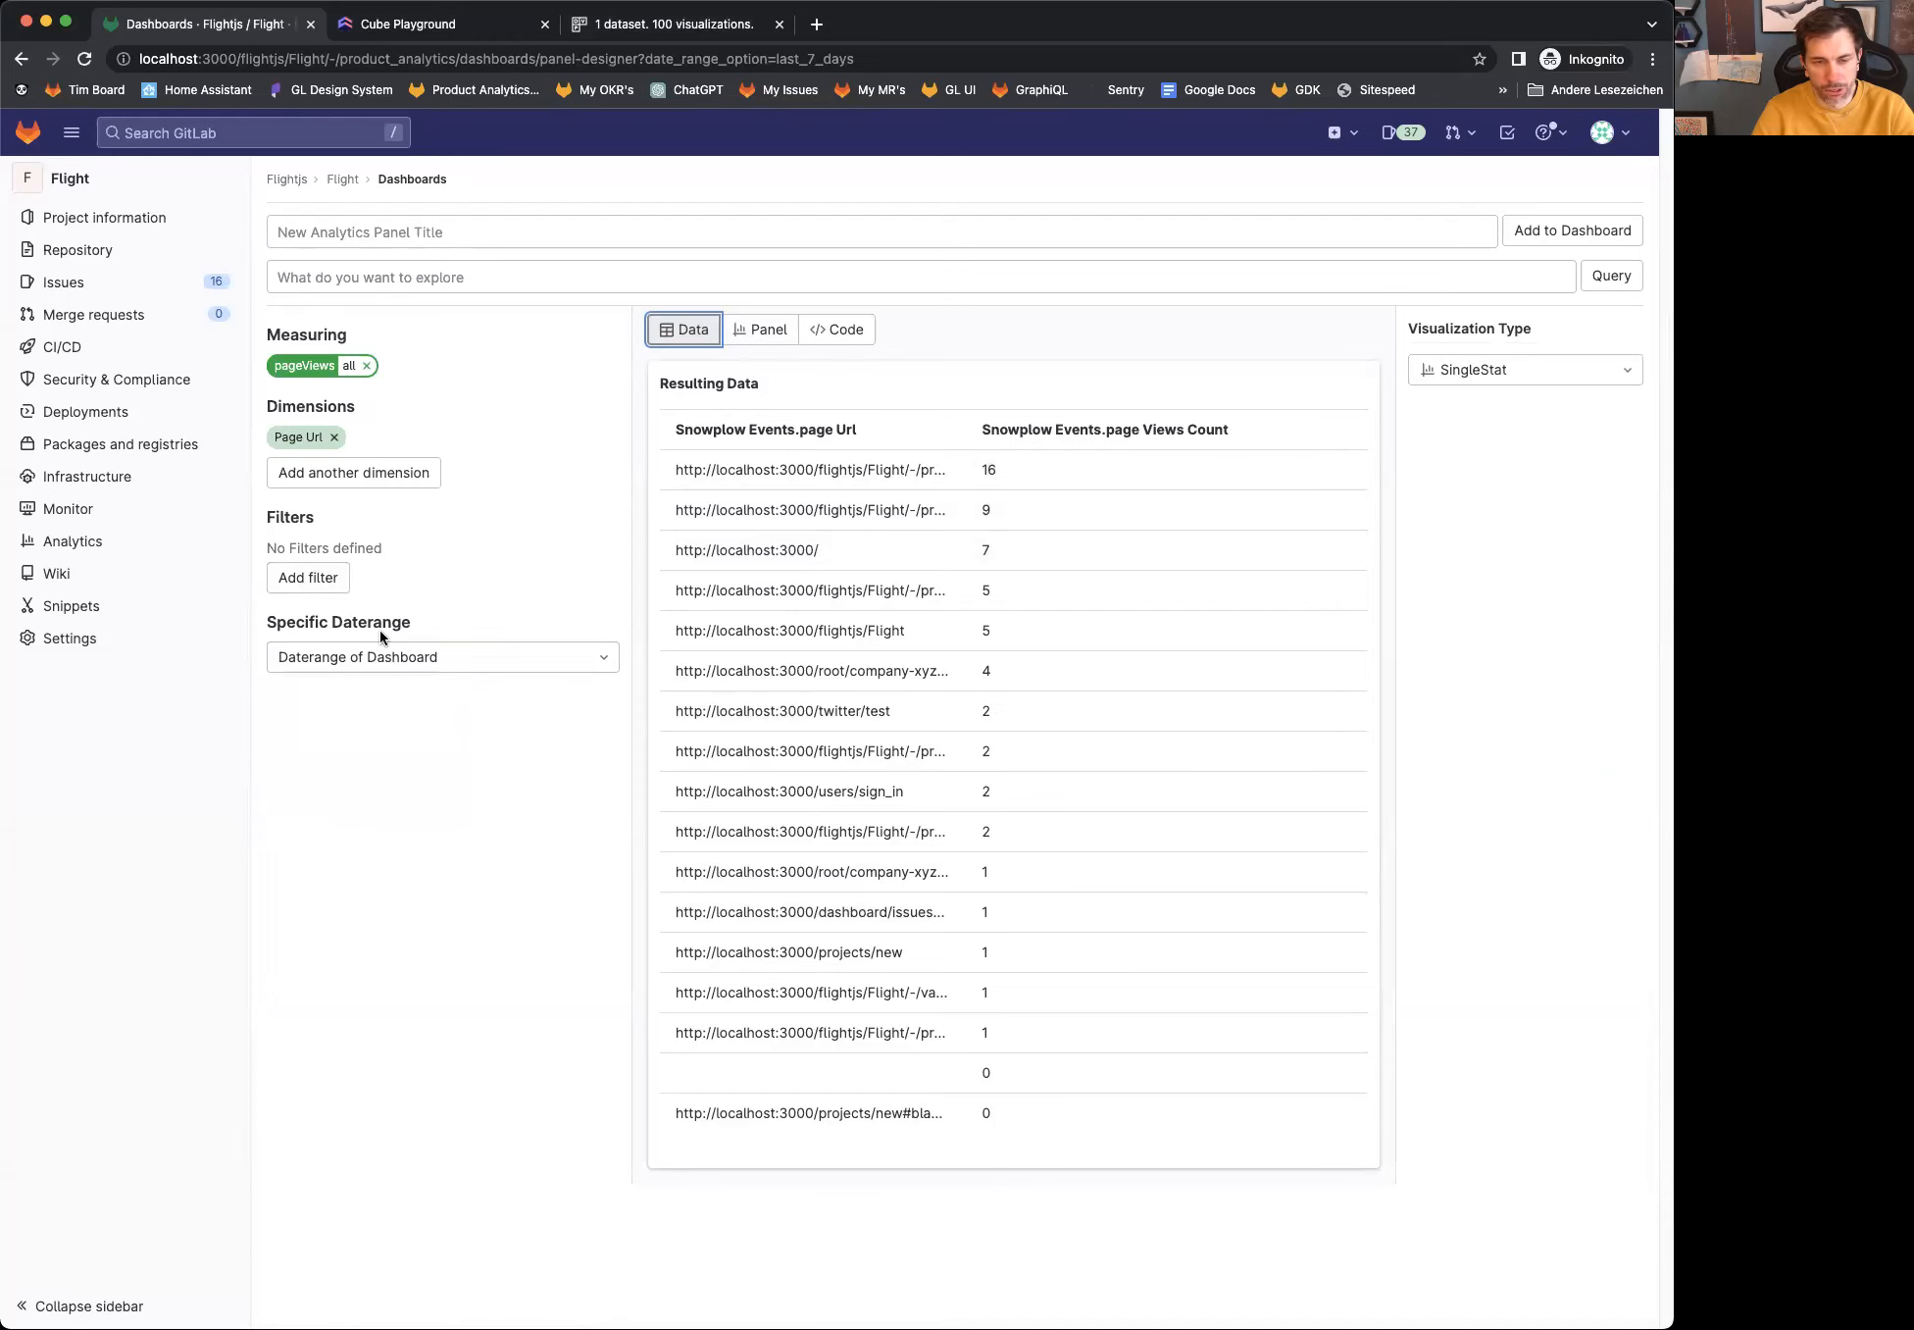
Step: Run the natural-language query "How many events did we have?", highlight the generated SQL and display the panel's code
left_click(561, 282)
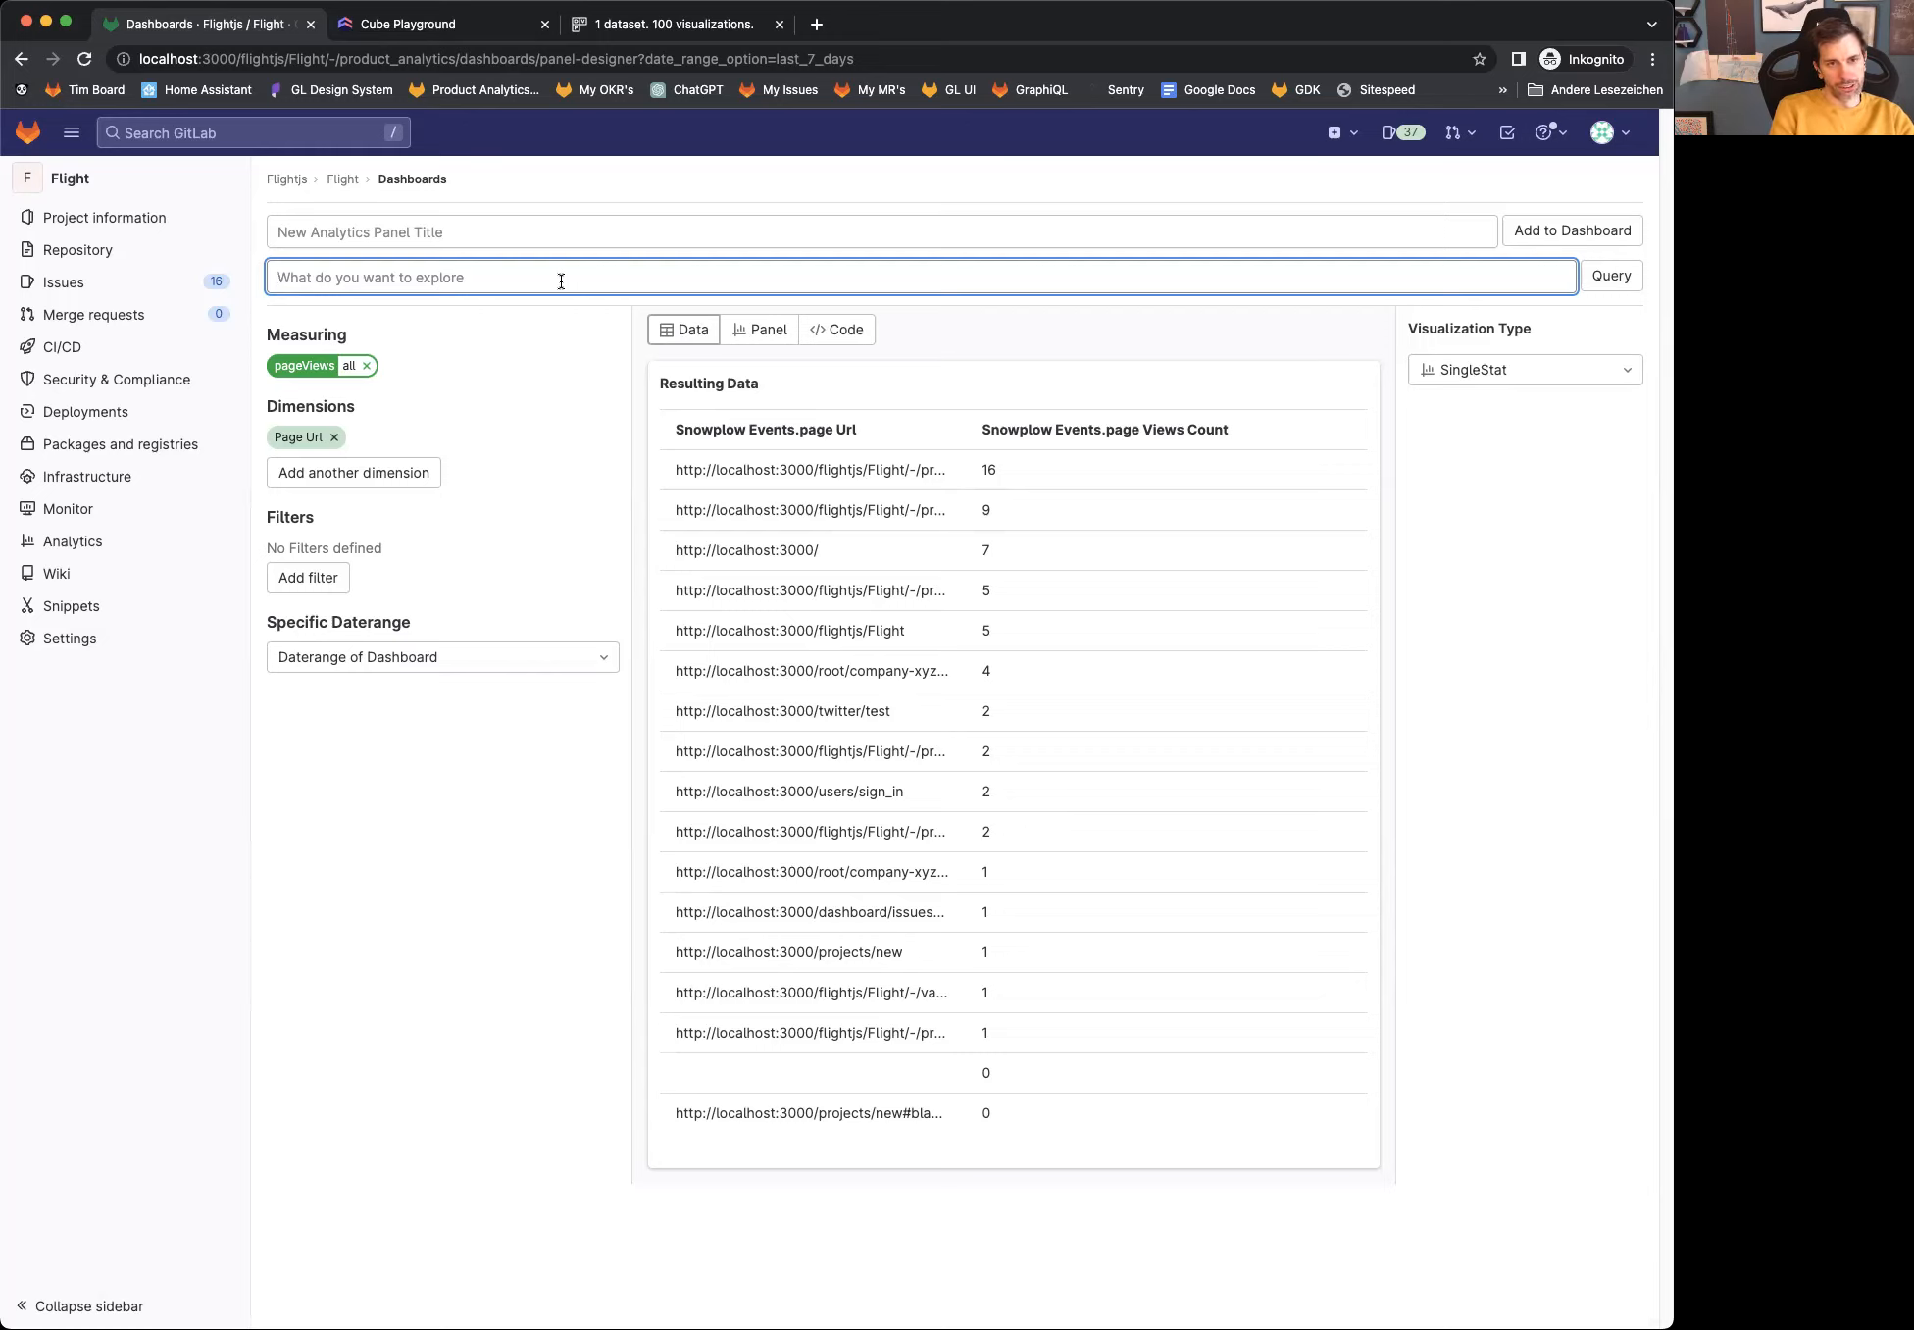
type("How man")
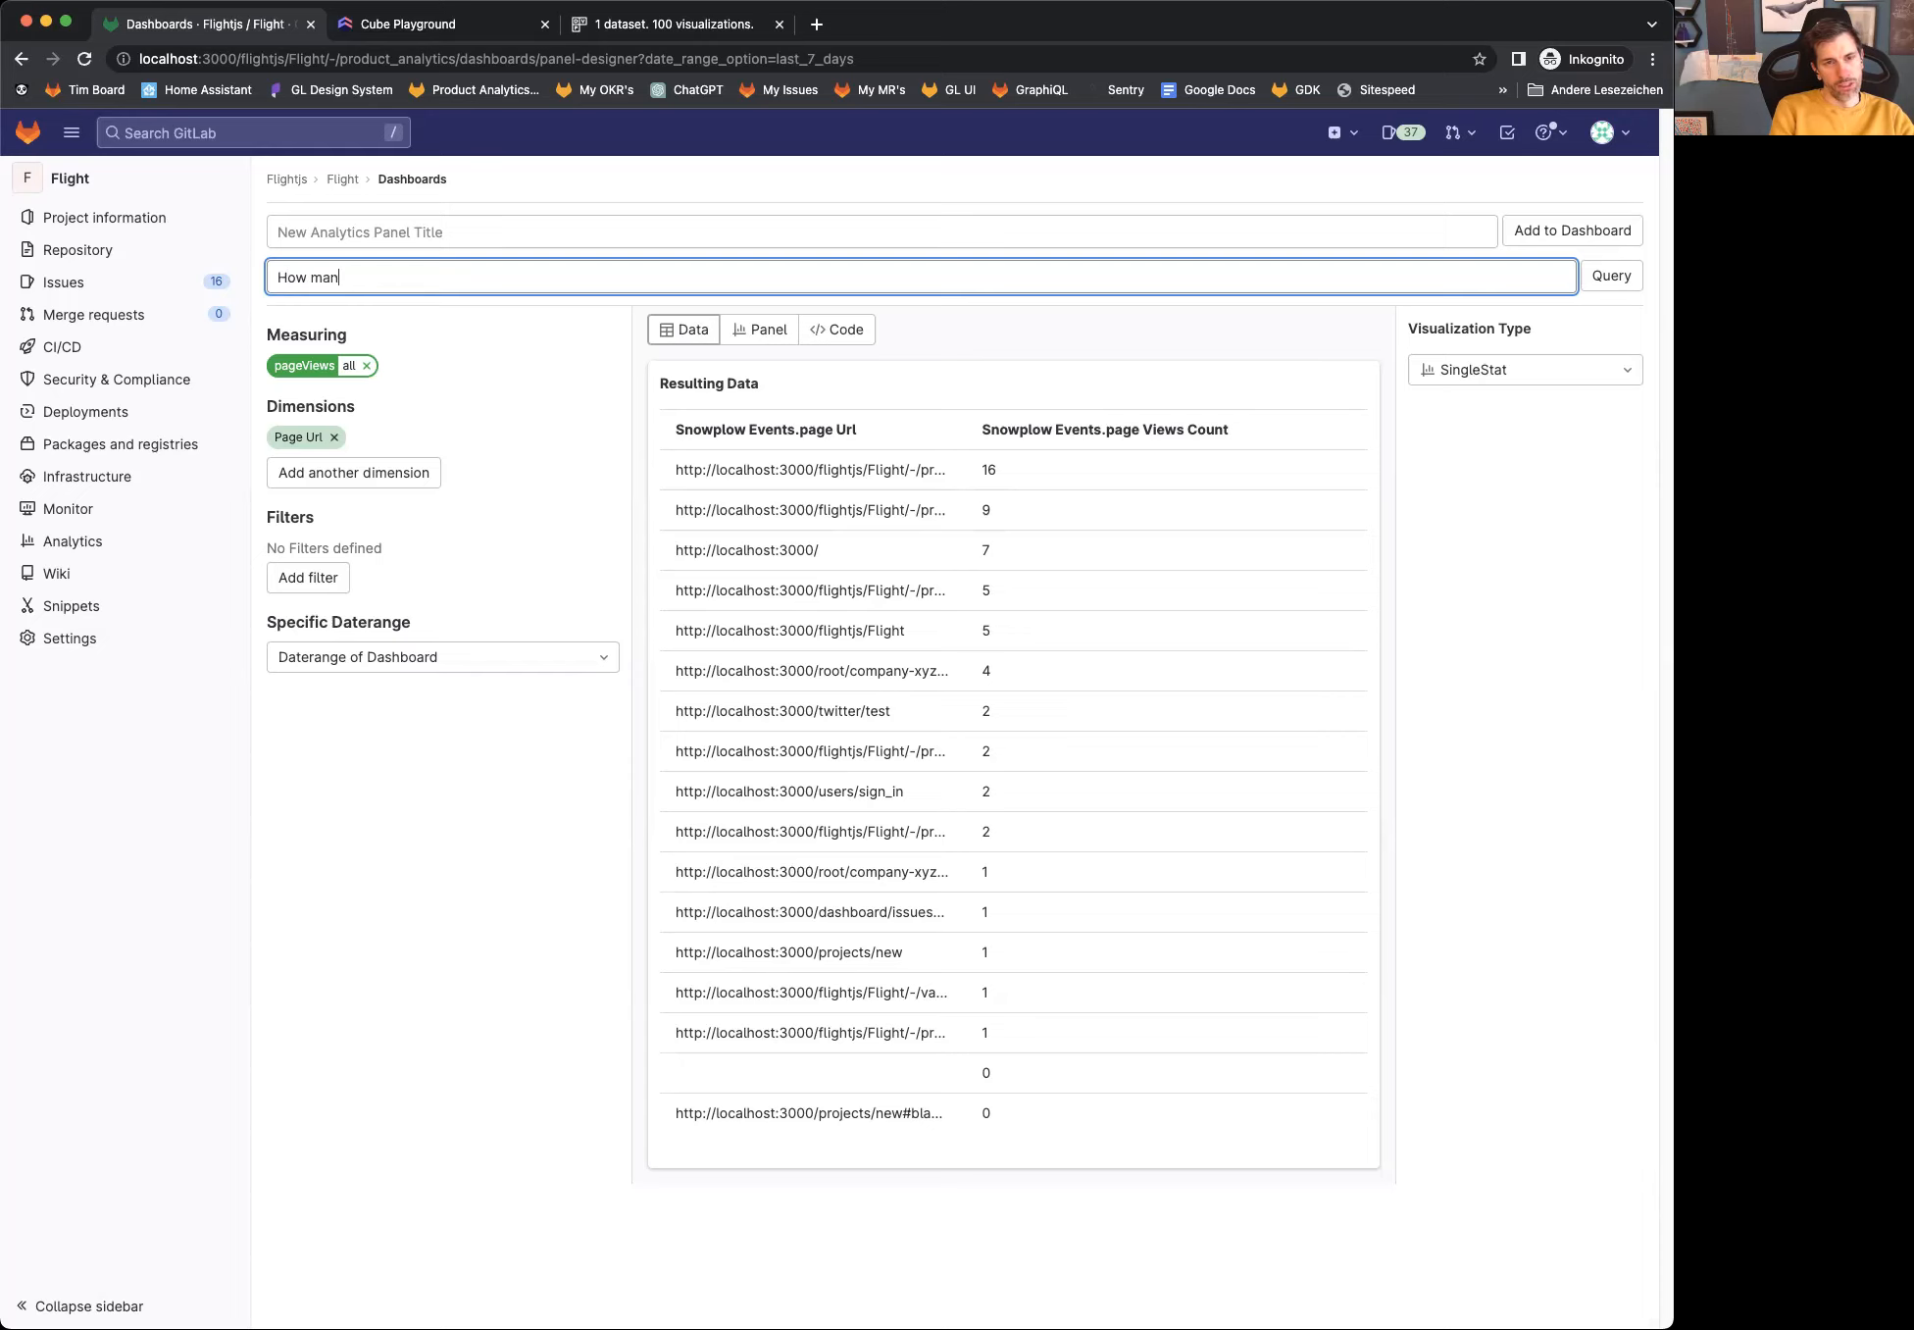
type("y events did we have?")
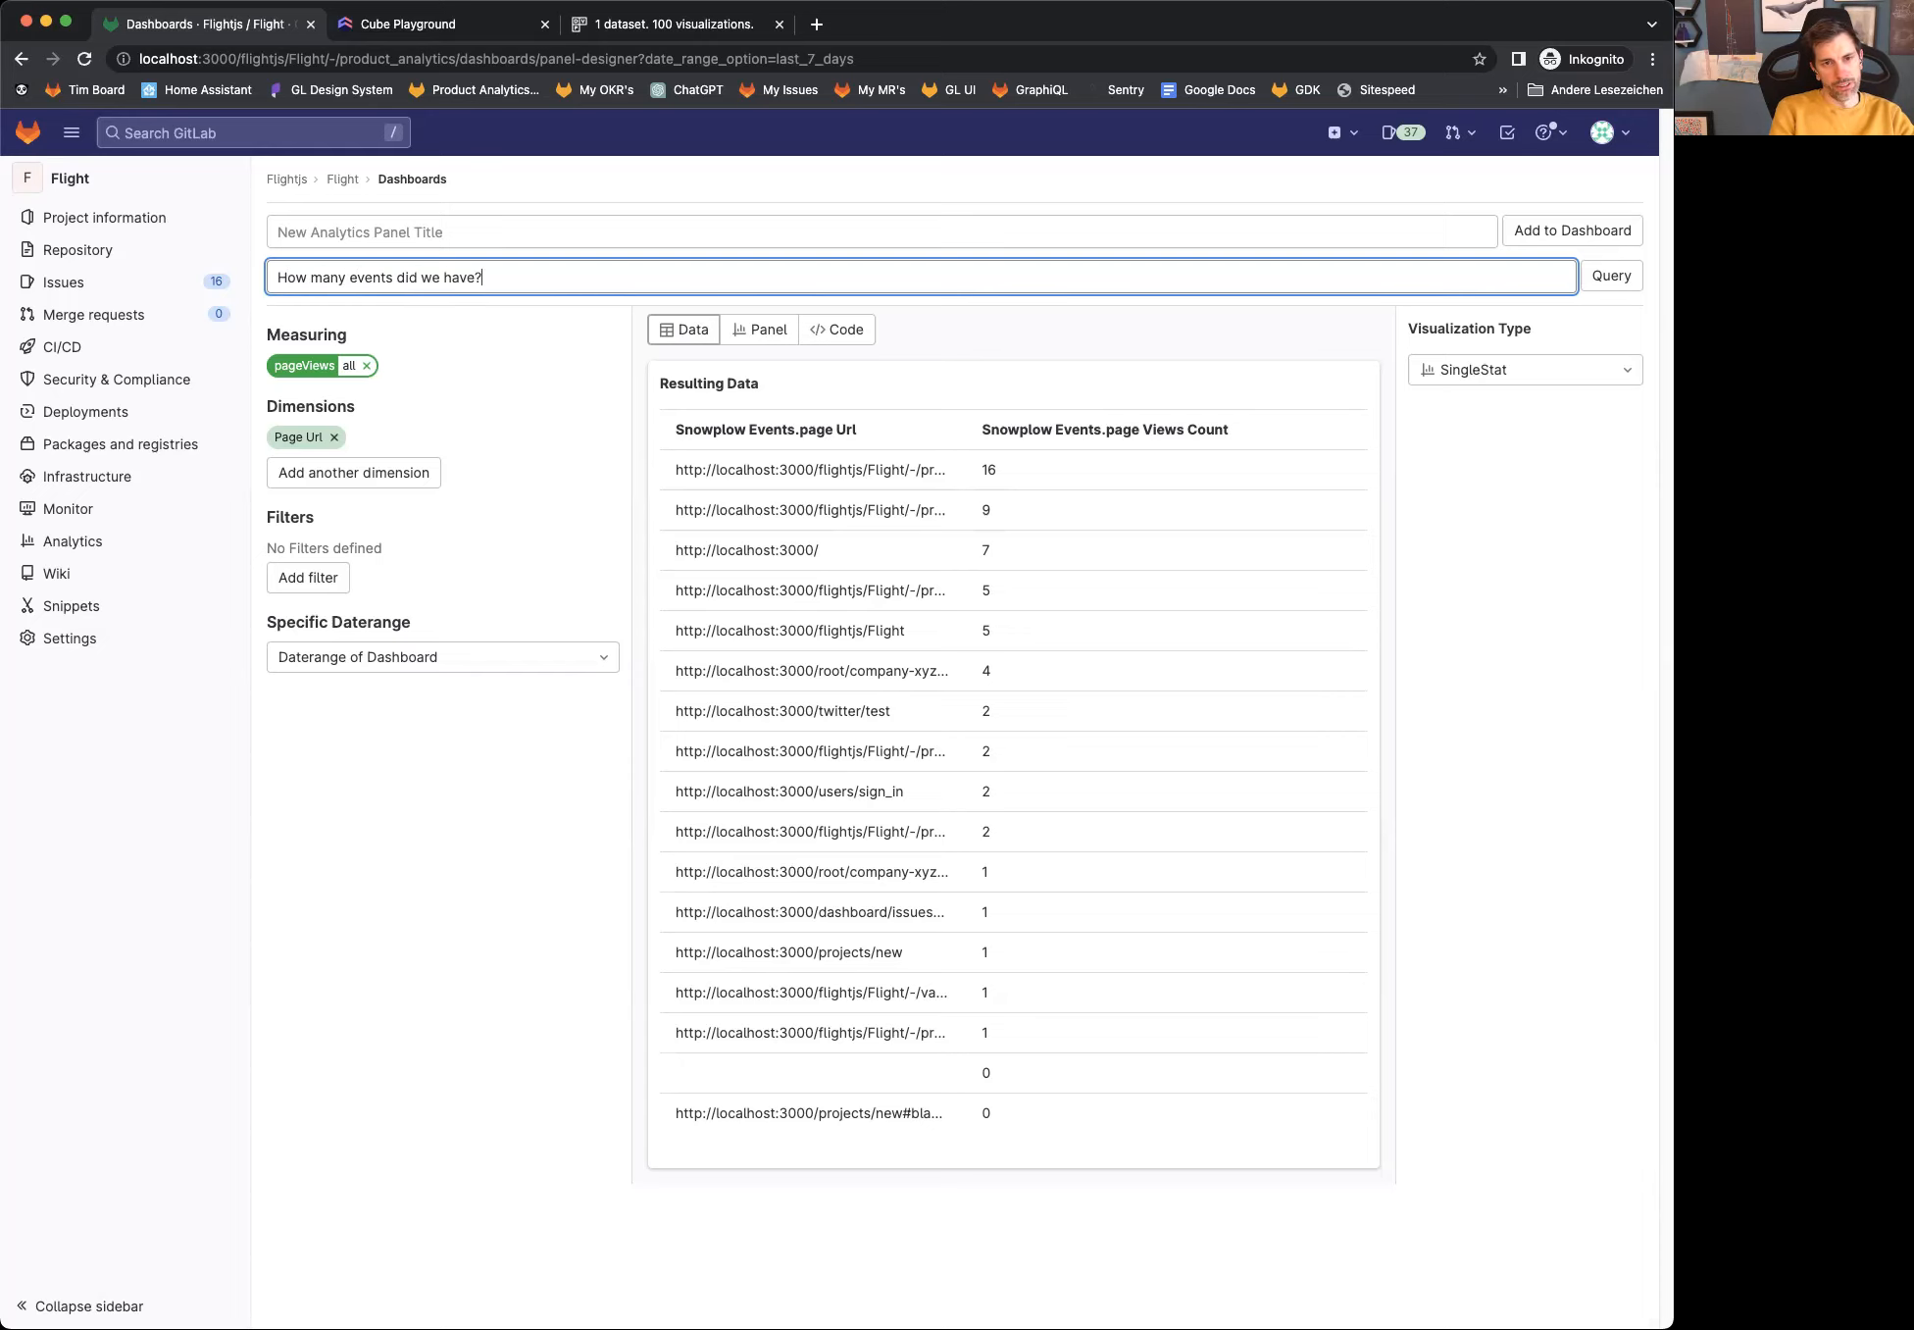
key("Return")
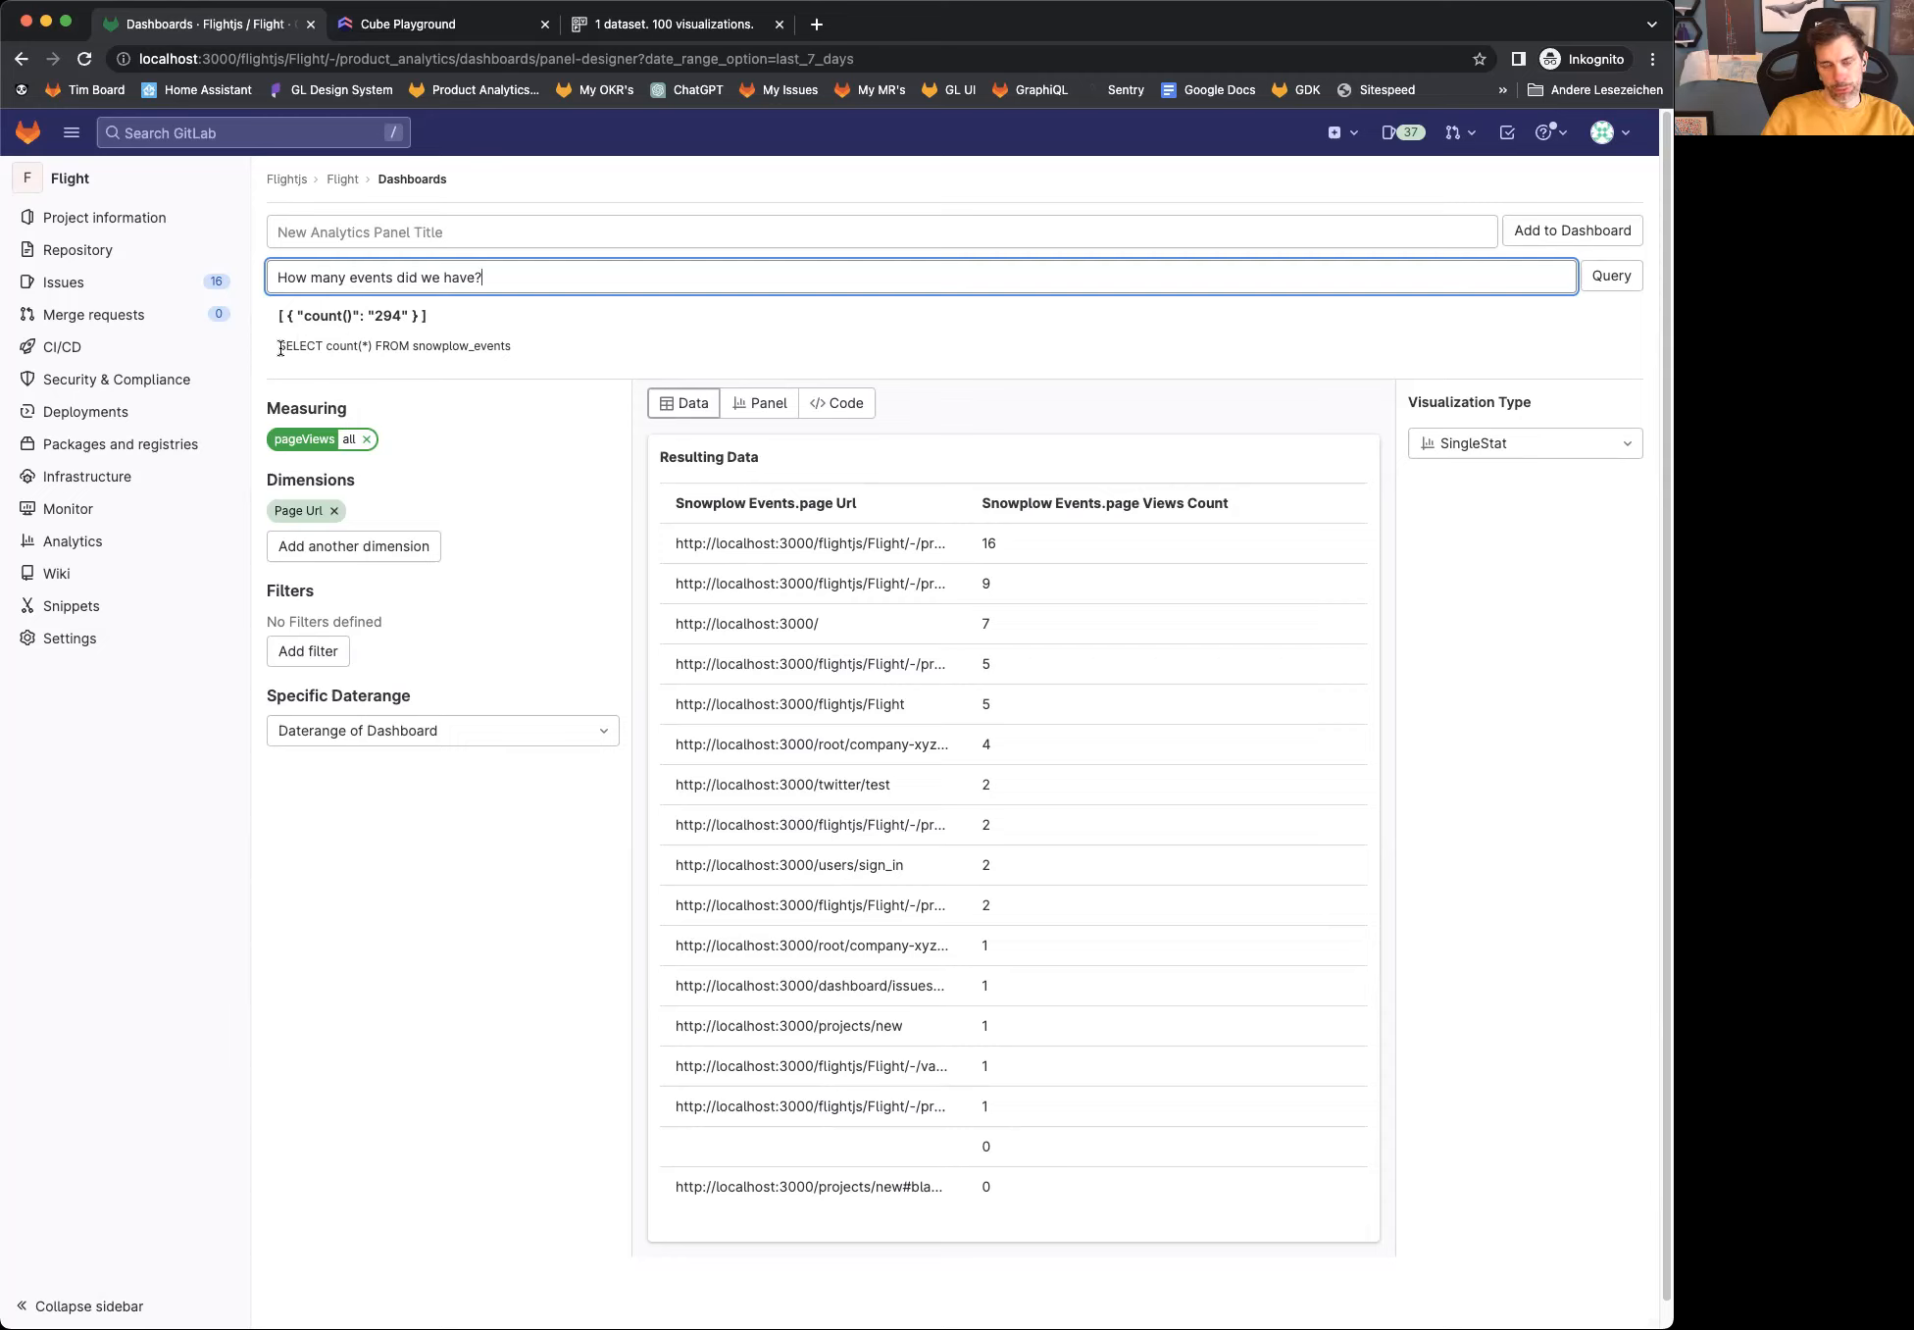
left_click_drag(280, 349, 521, 351)
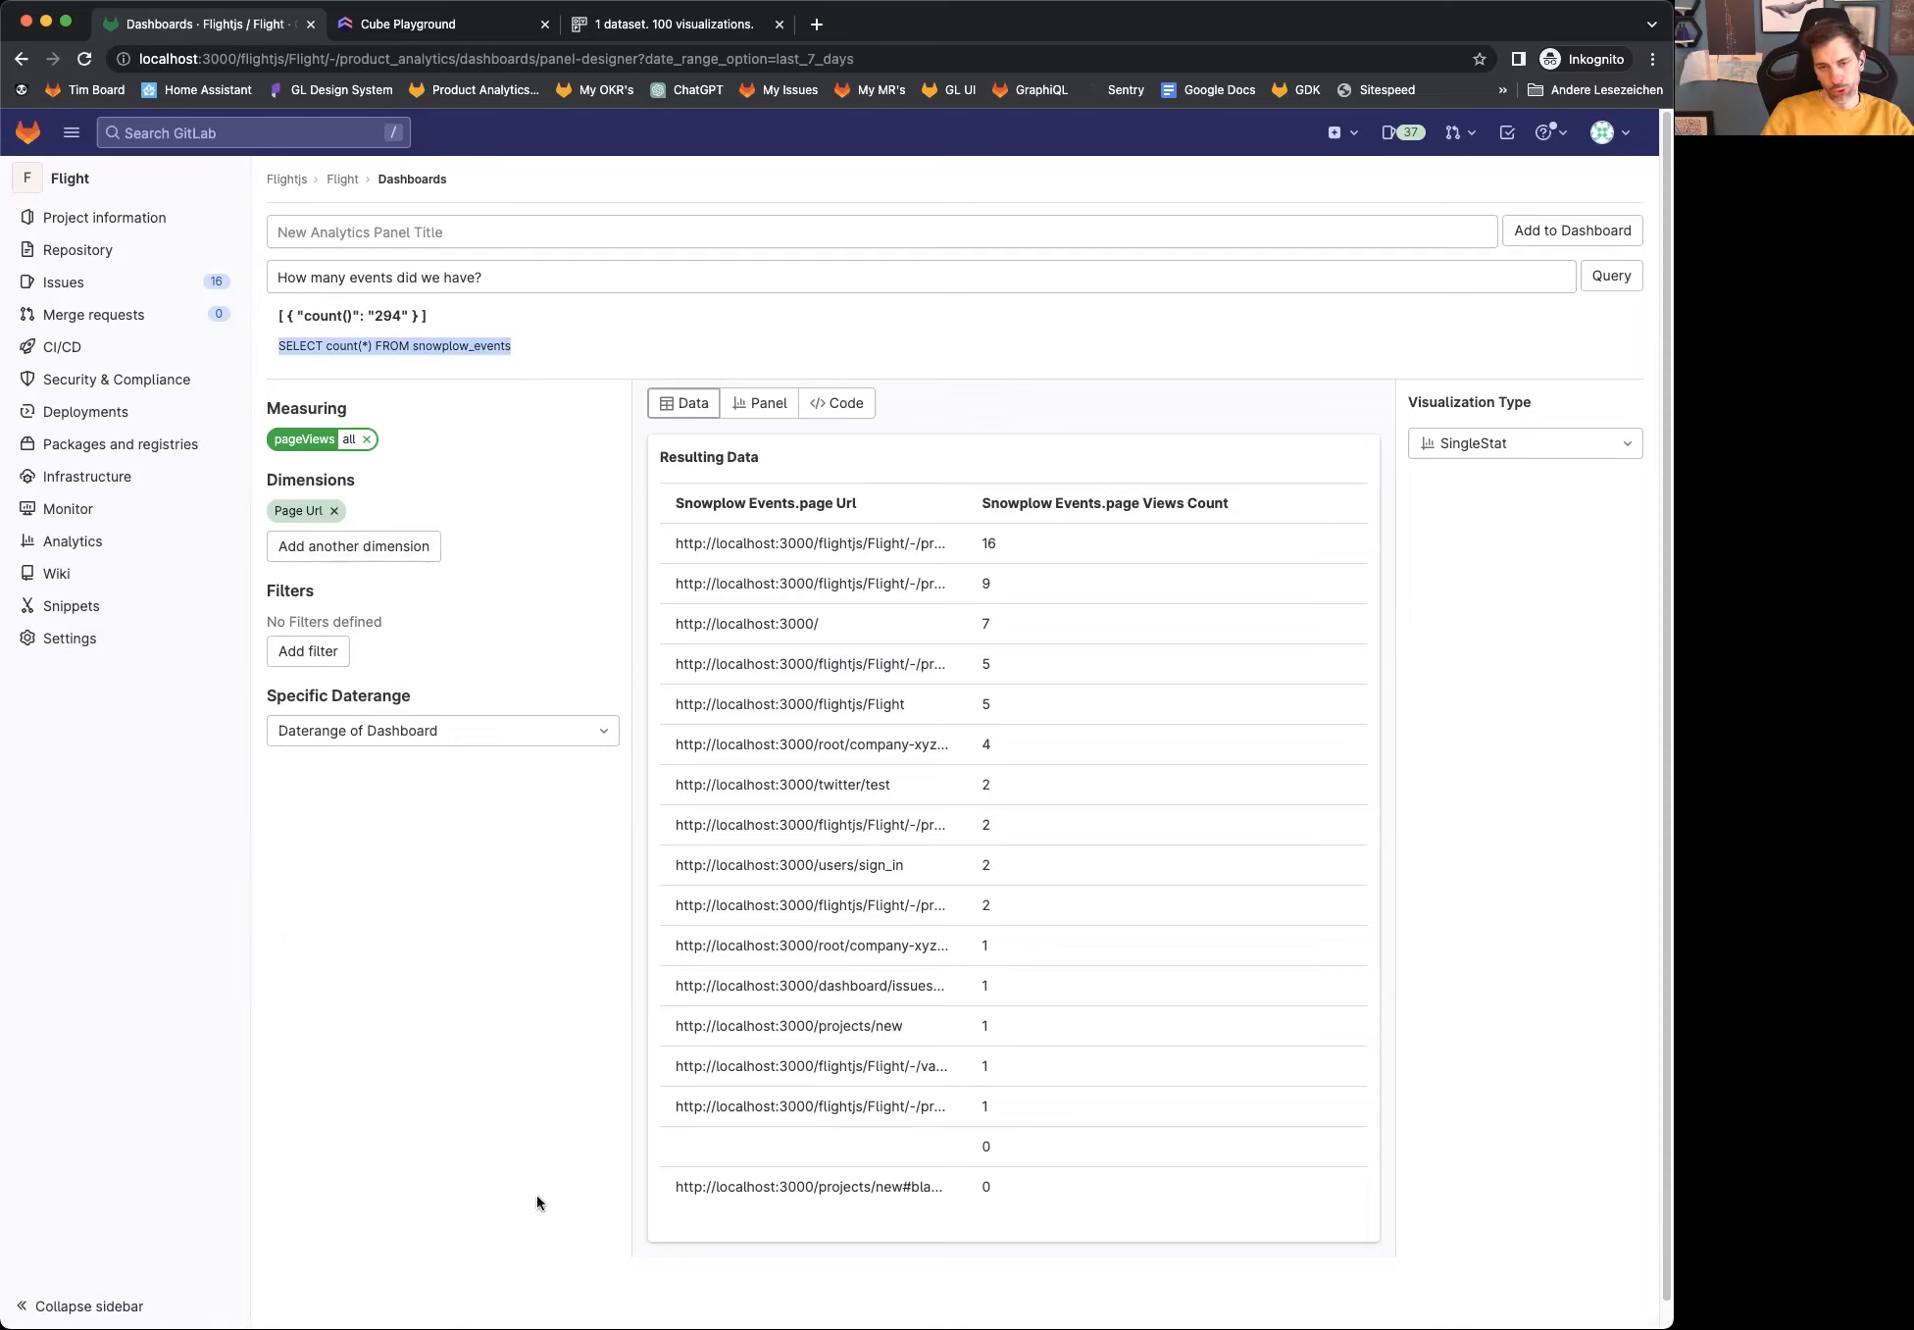
left_click(830, 404)
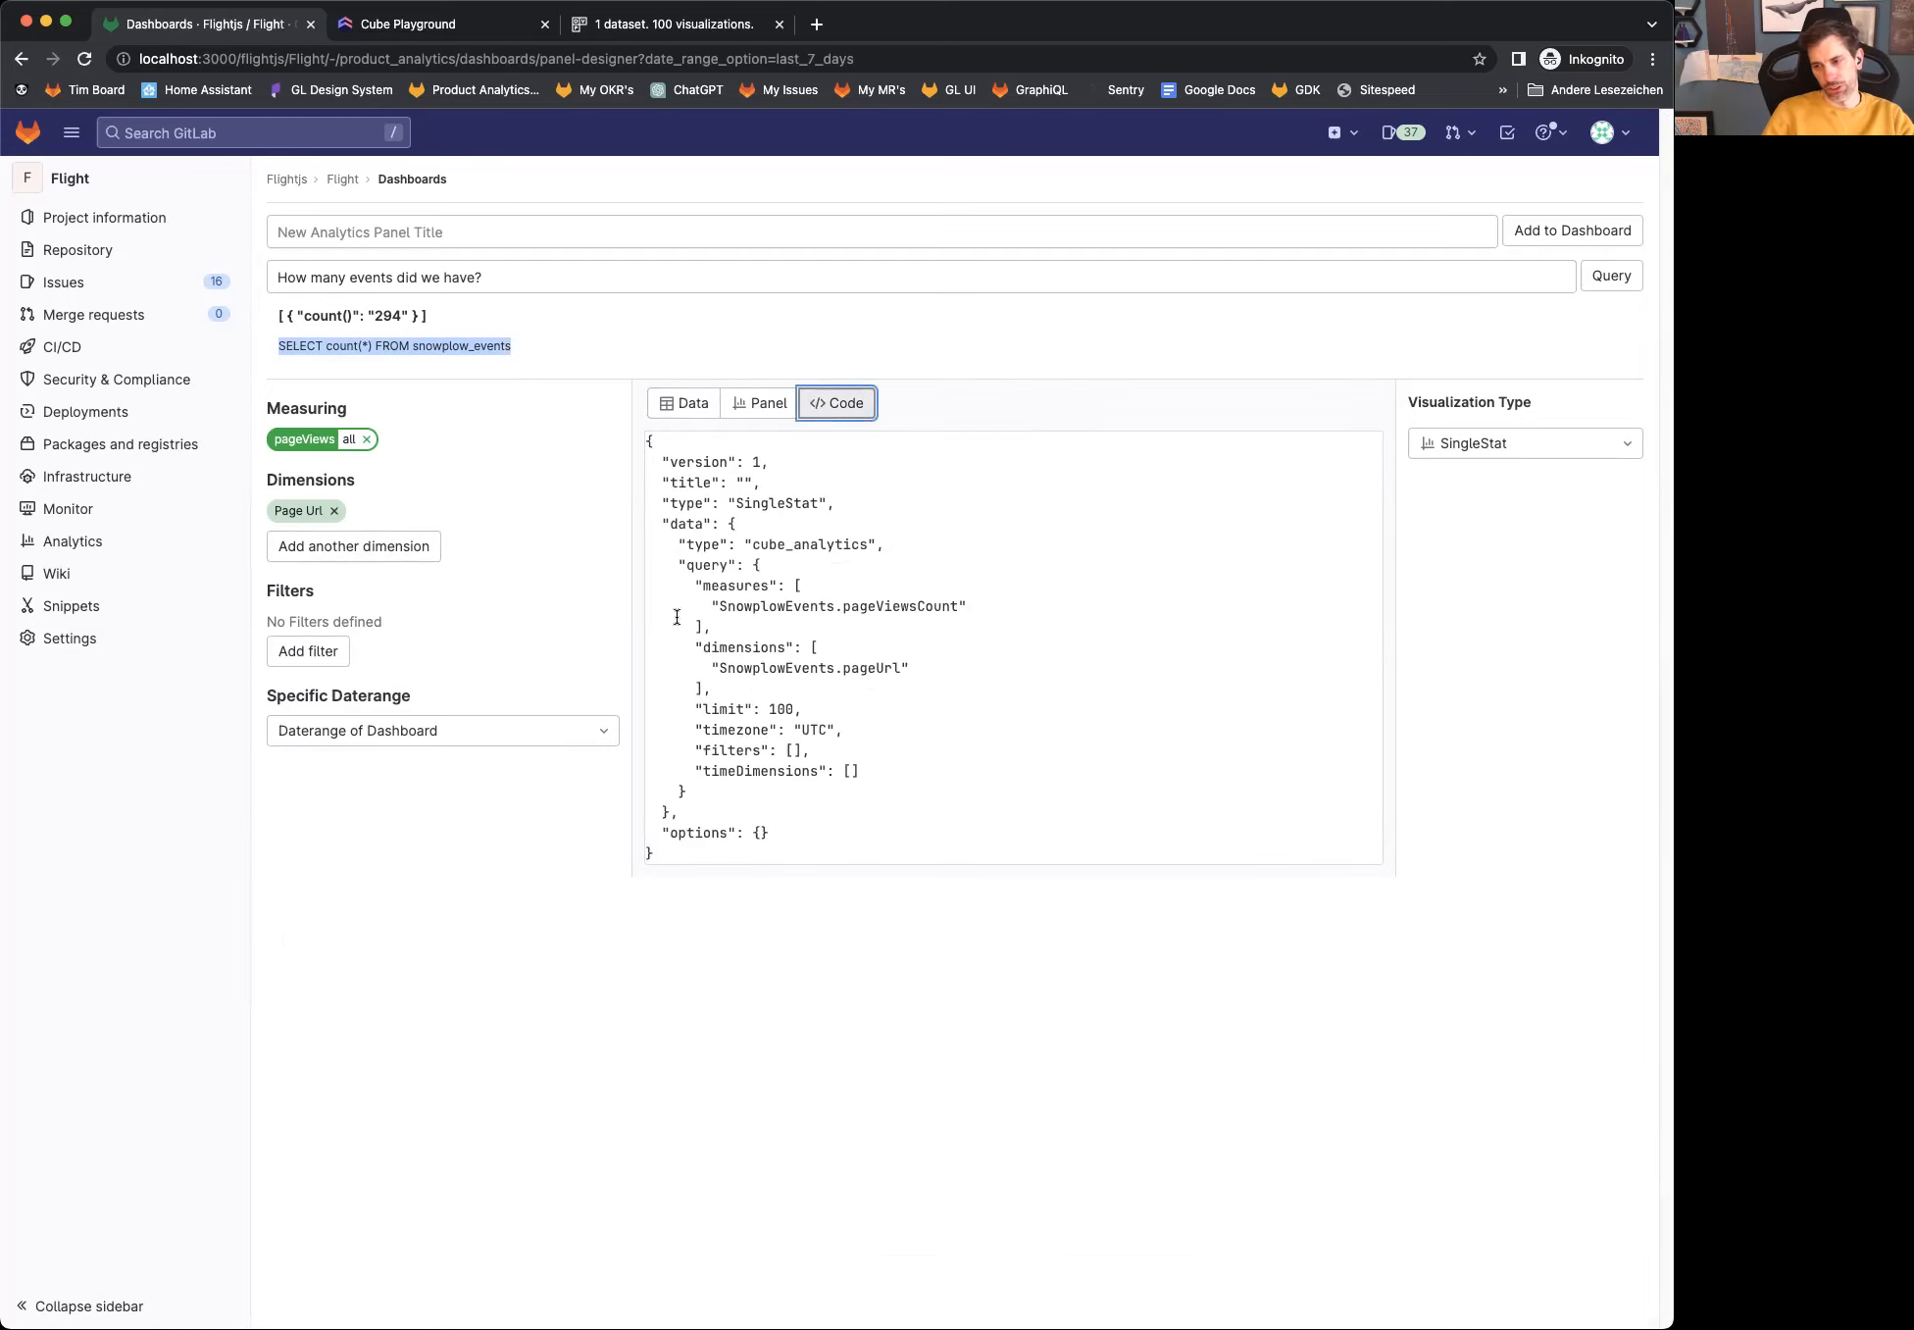
Step: Change the question to "How many users are using Chrome?", run it and examine the generated SQL and the returned result
left_click(539, 275)
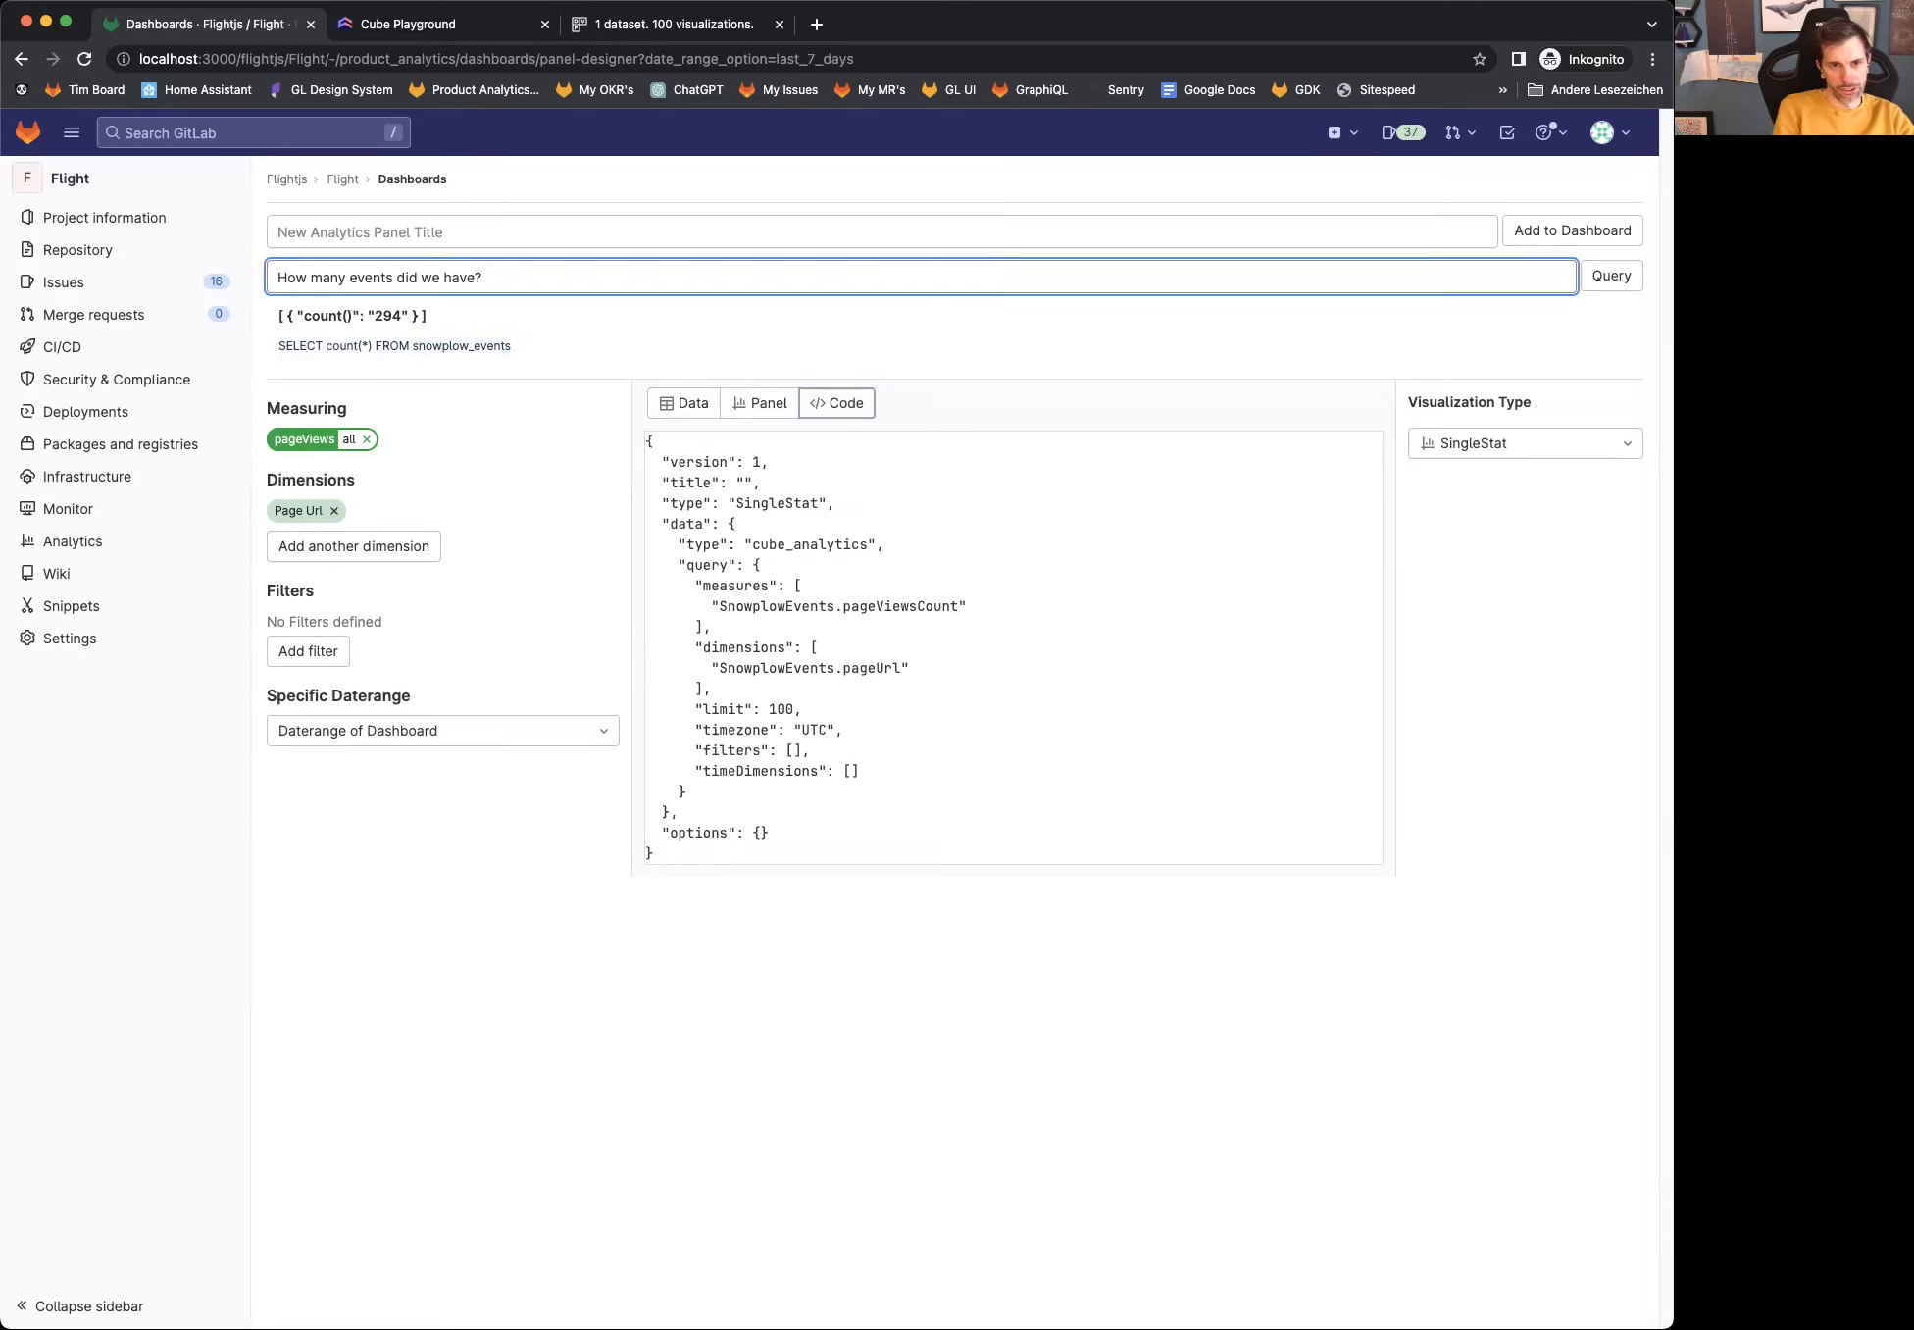
key("BackSpace")
key("BackSpace")
key("BackSpace")
key("BackSpace")
key("BackSpace")
key("BackSpace")
key("BackSpace")
key("BackSpace")
key("BackSpace")
key("BackSpace")
key("BackSpace")
key("BackSpace")
key("BackSpace")
key("BackSpace")
key("BackSpace")
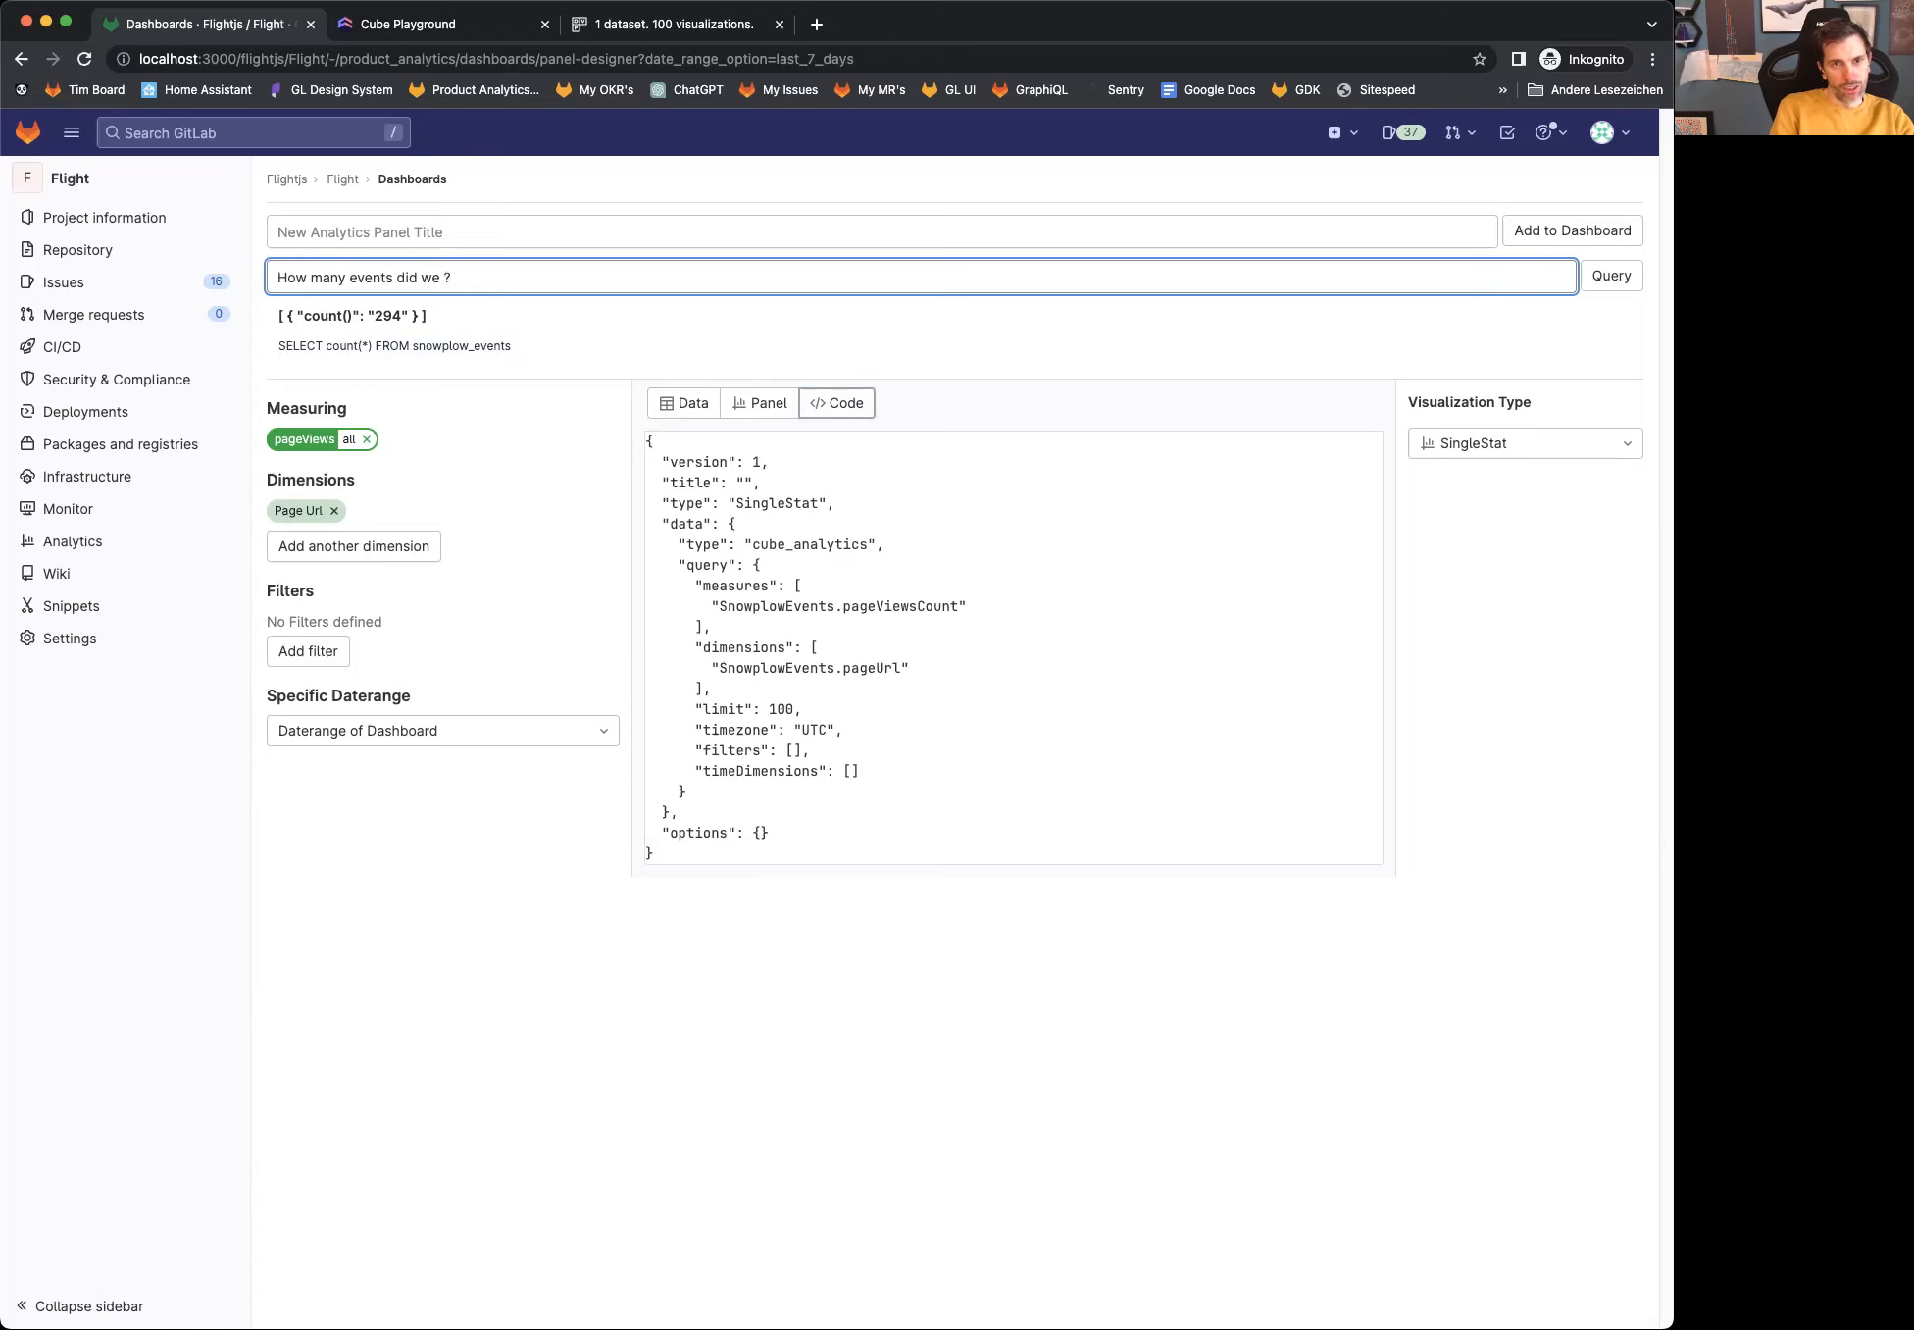
key("BackSpace")
key("BackSpace")
key("BackSpace")
type("users a")
type("re using ")
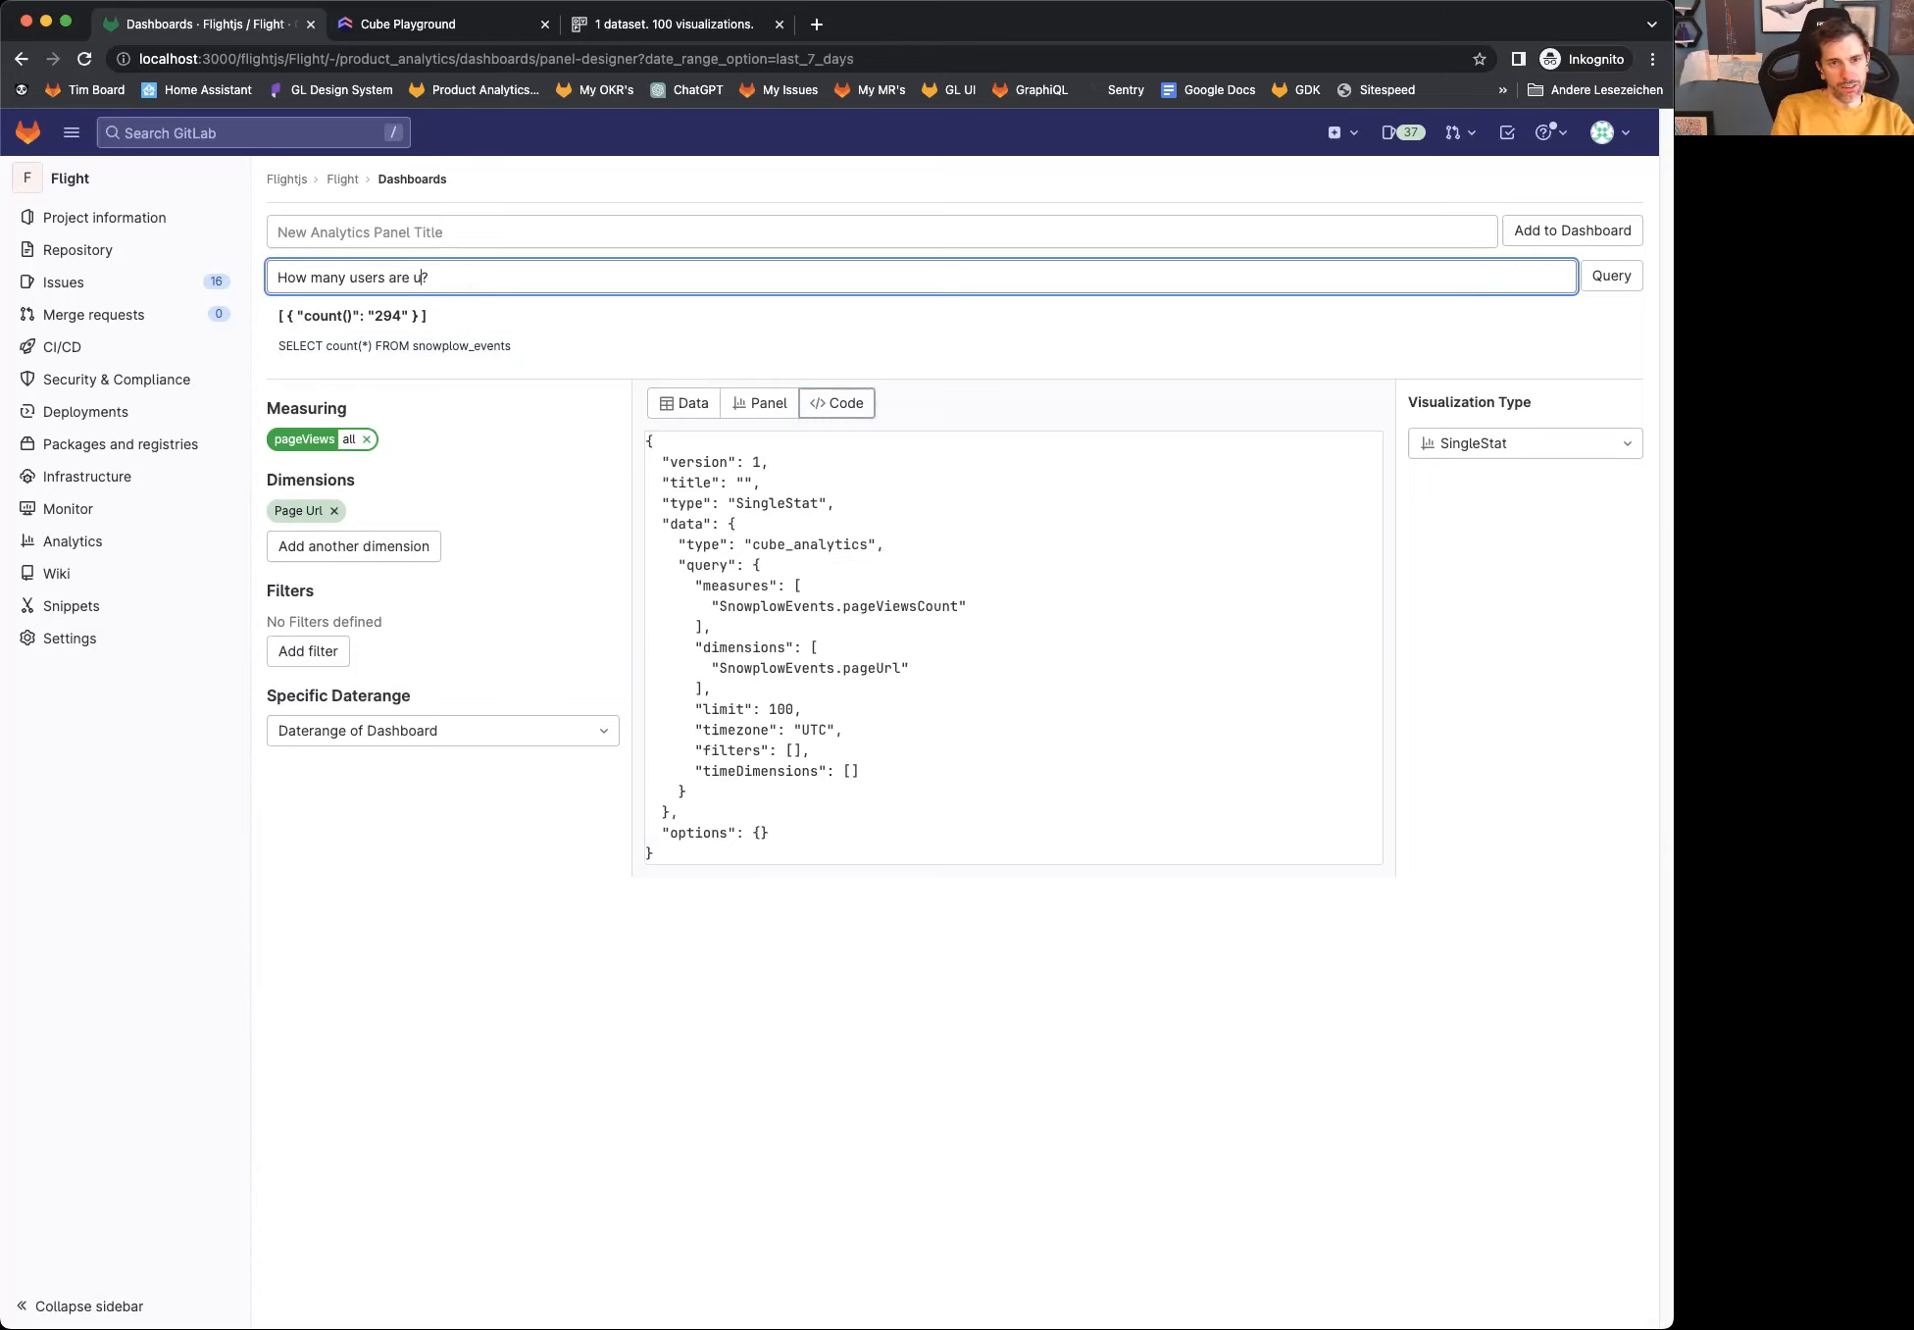
type("Chrome")
key("Return")
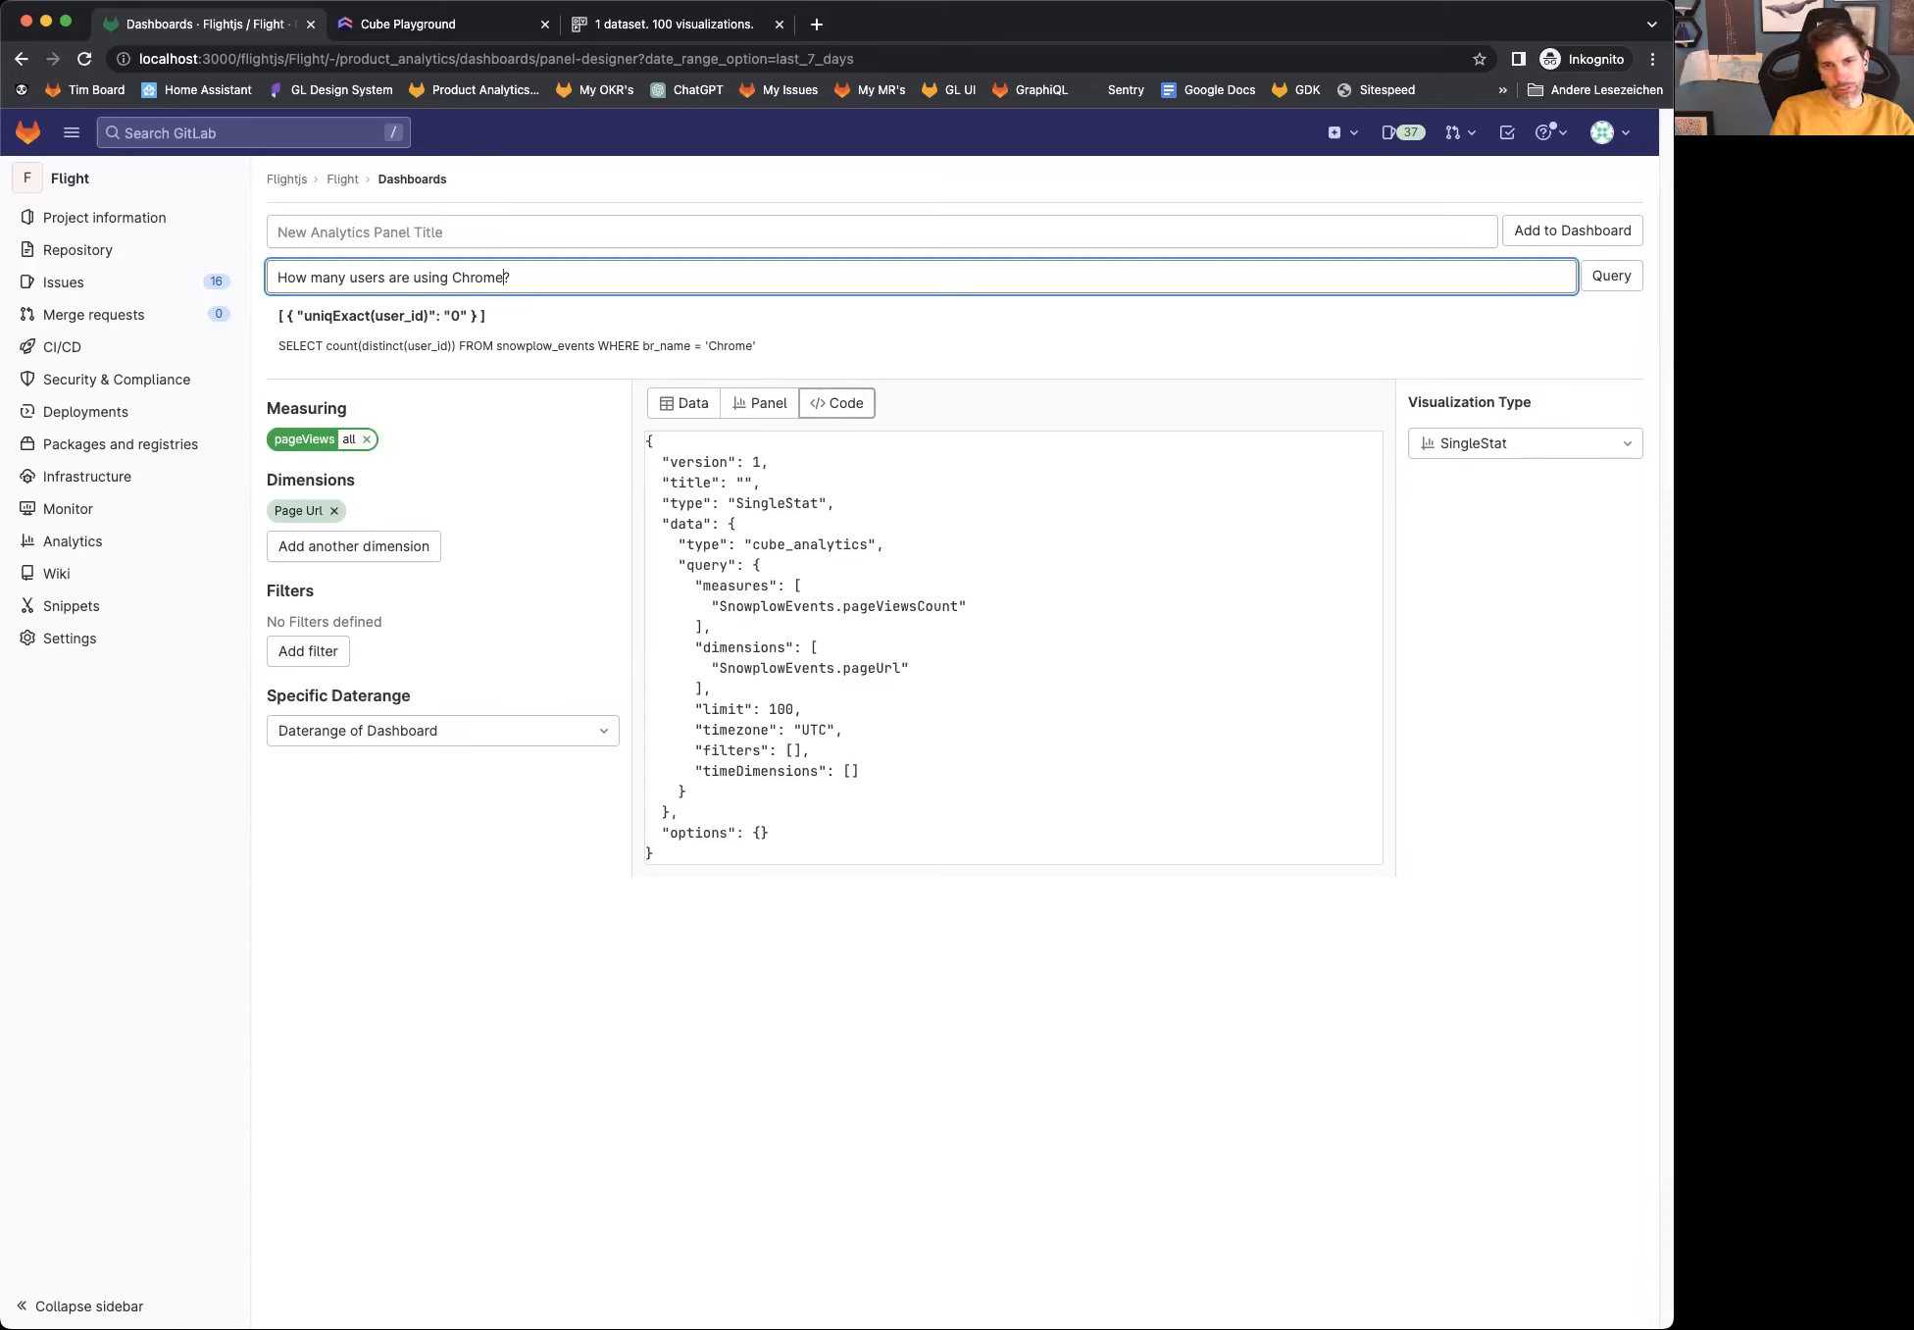
left_click(716, 344)
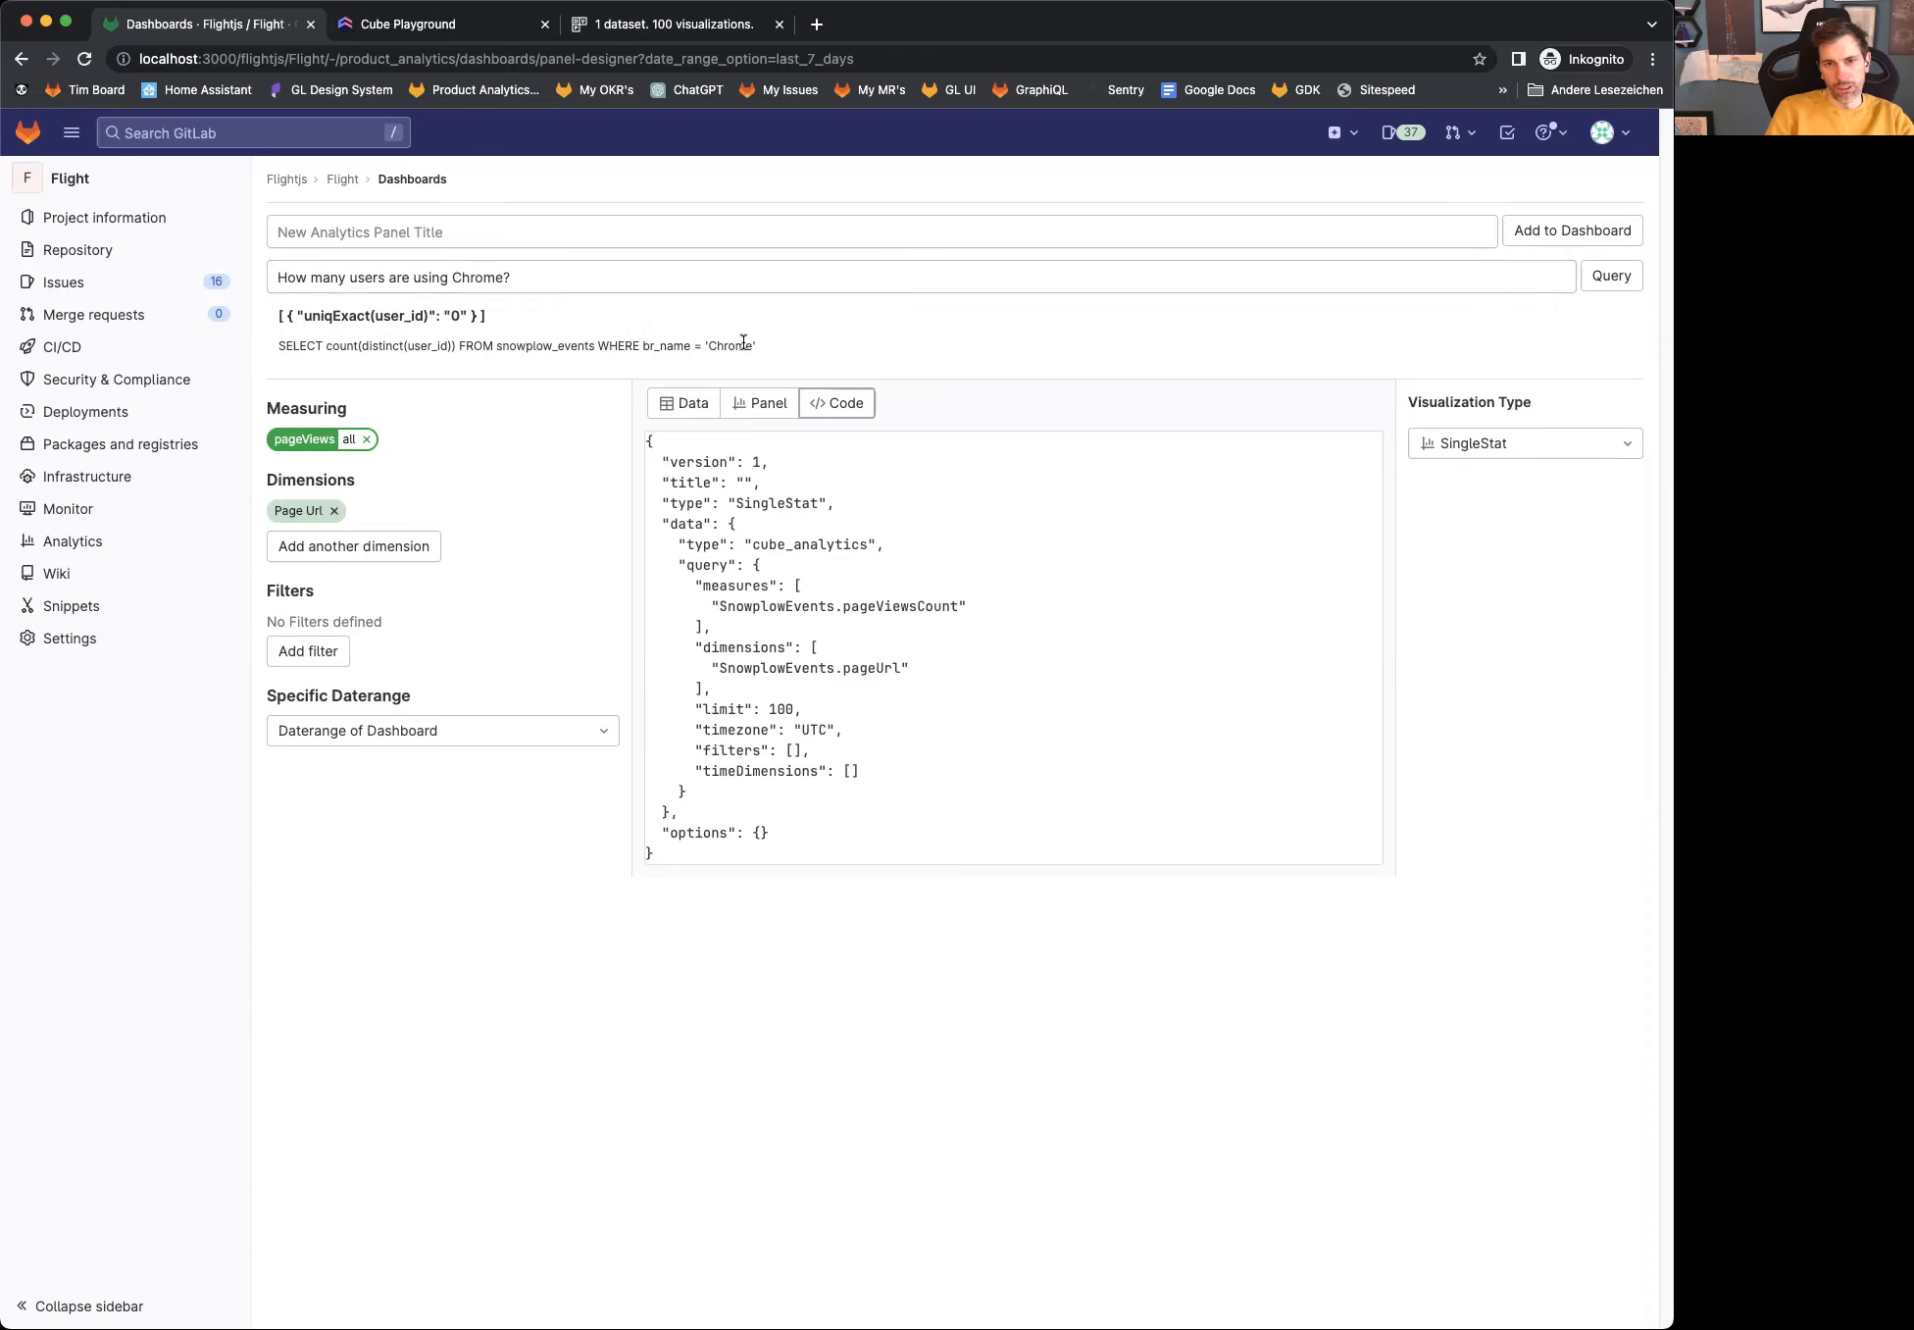
double_click(743, 343)
left_click(531, 268)
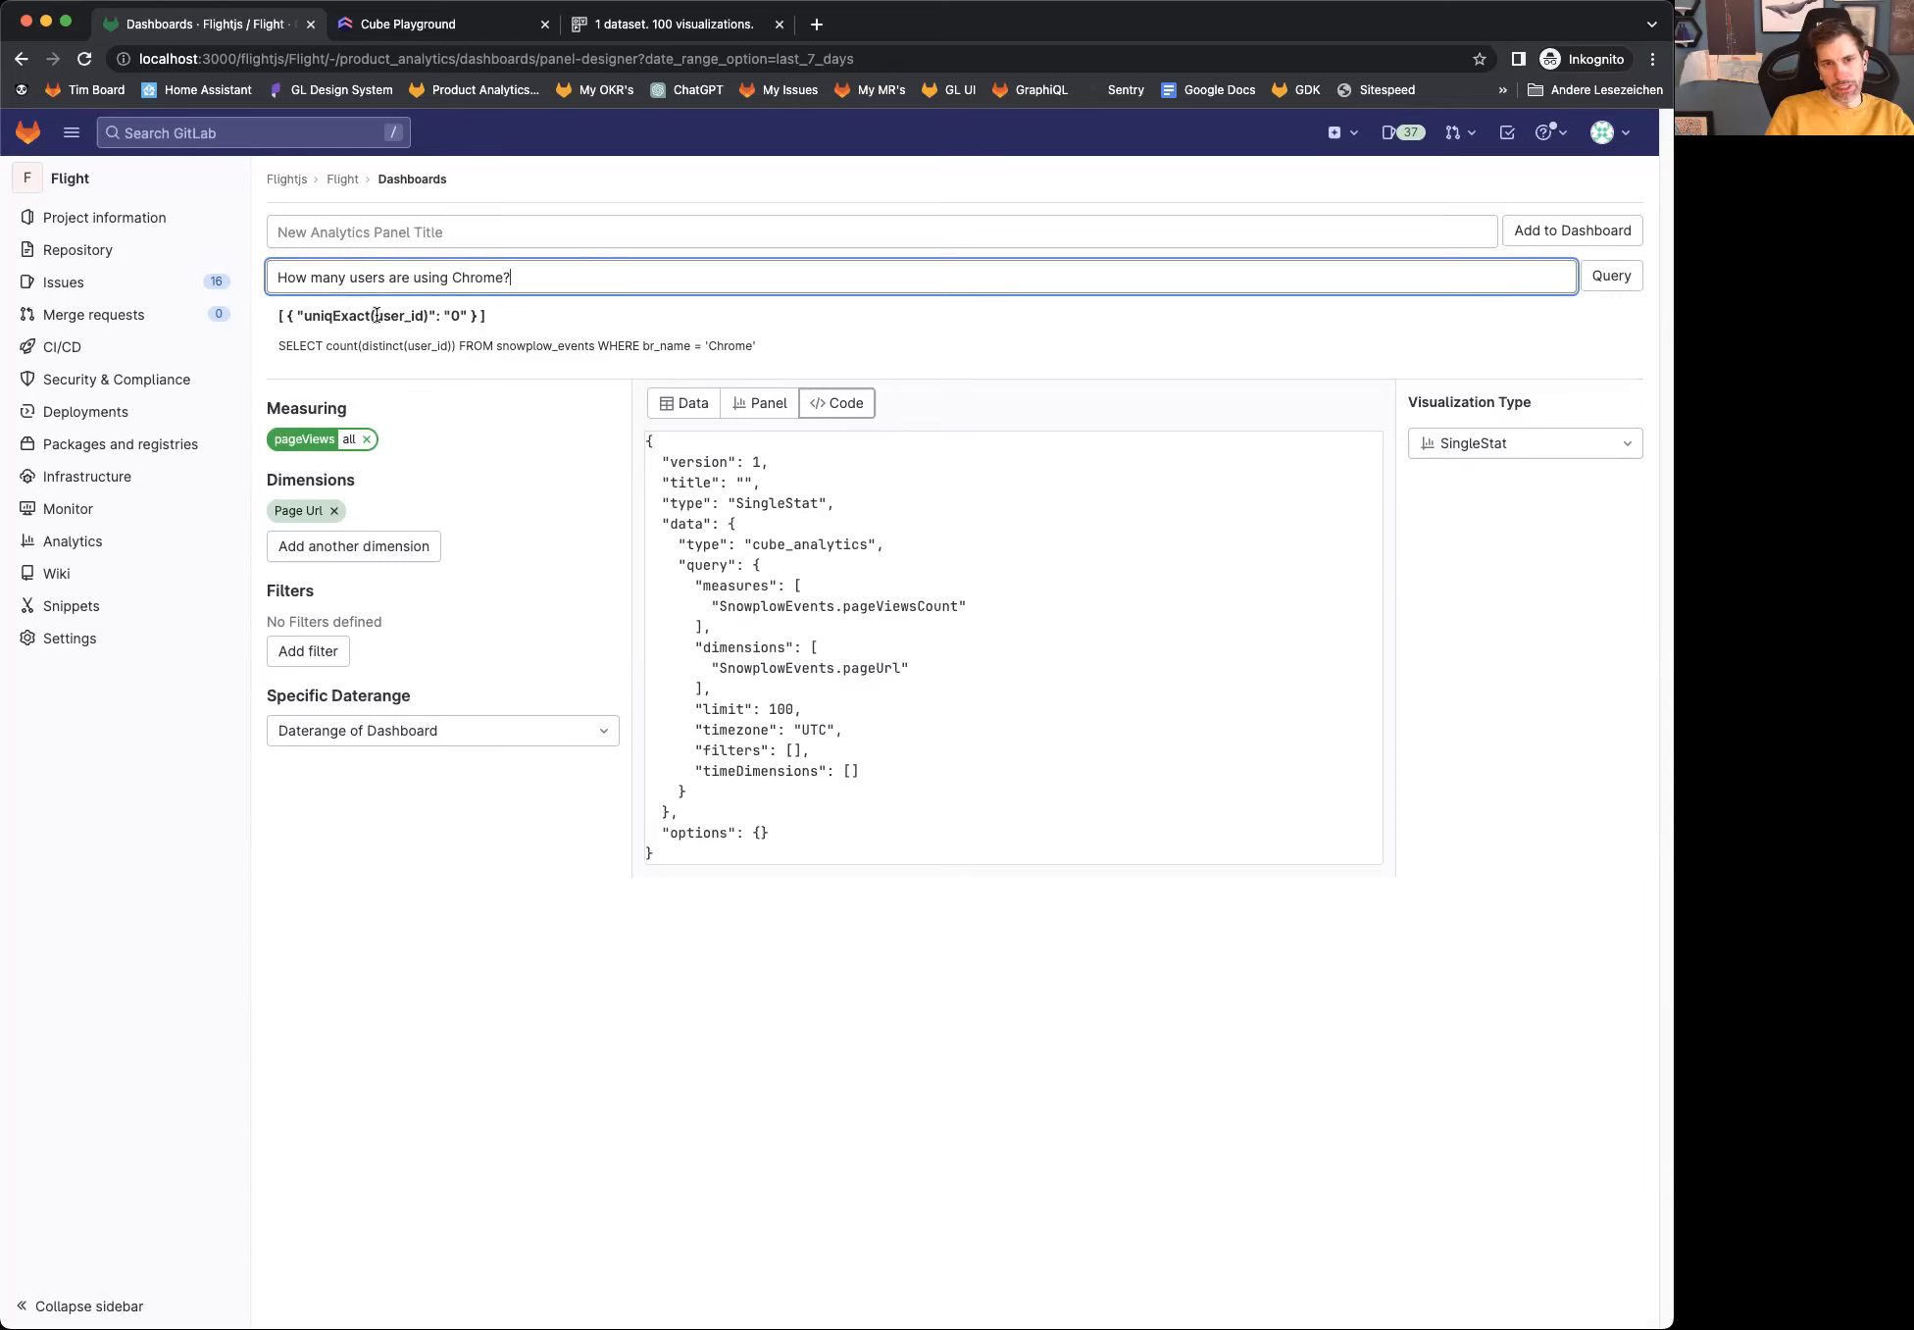
left_click_drag(267, 323, 506, 319)
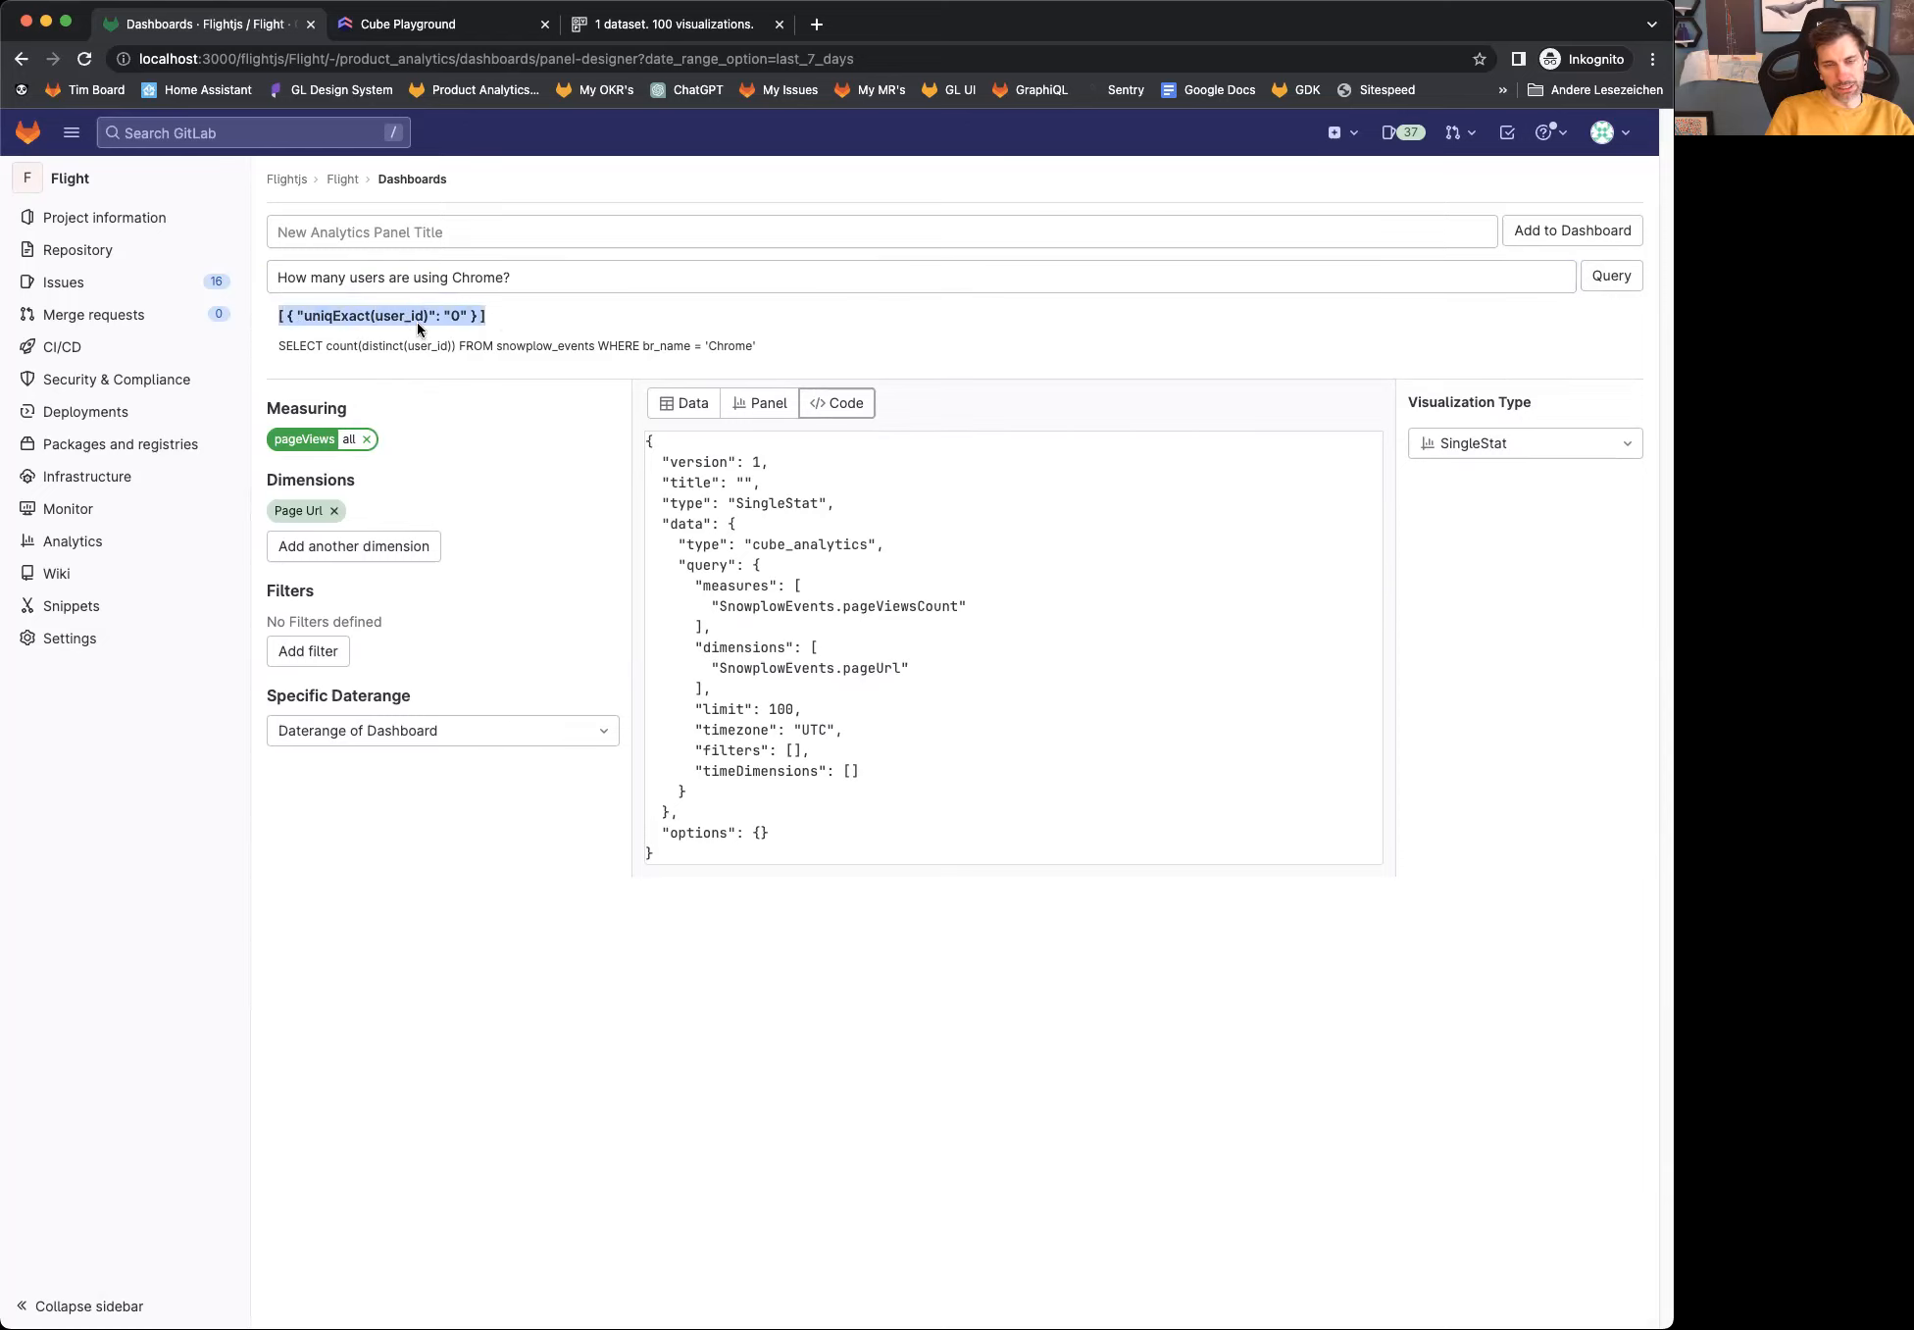
Step: Rewrite the question as "How many page views did we have already in 2023?" and run the query
left_click(541, 281)
left_click_drag(541, 280, 333, 288)
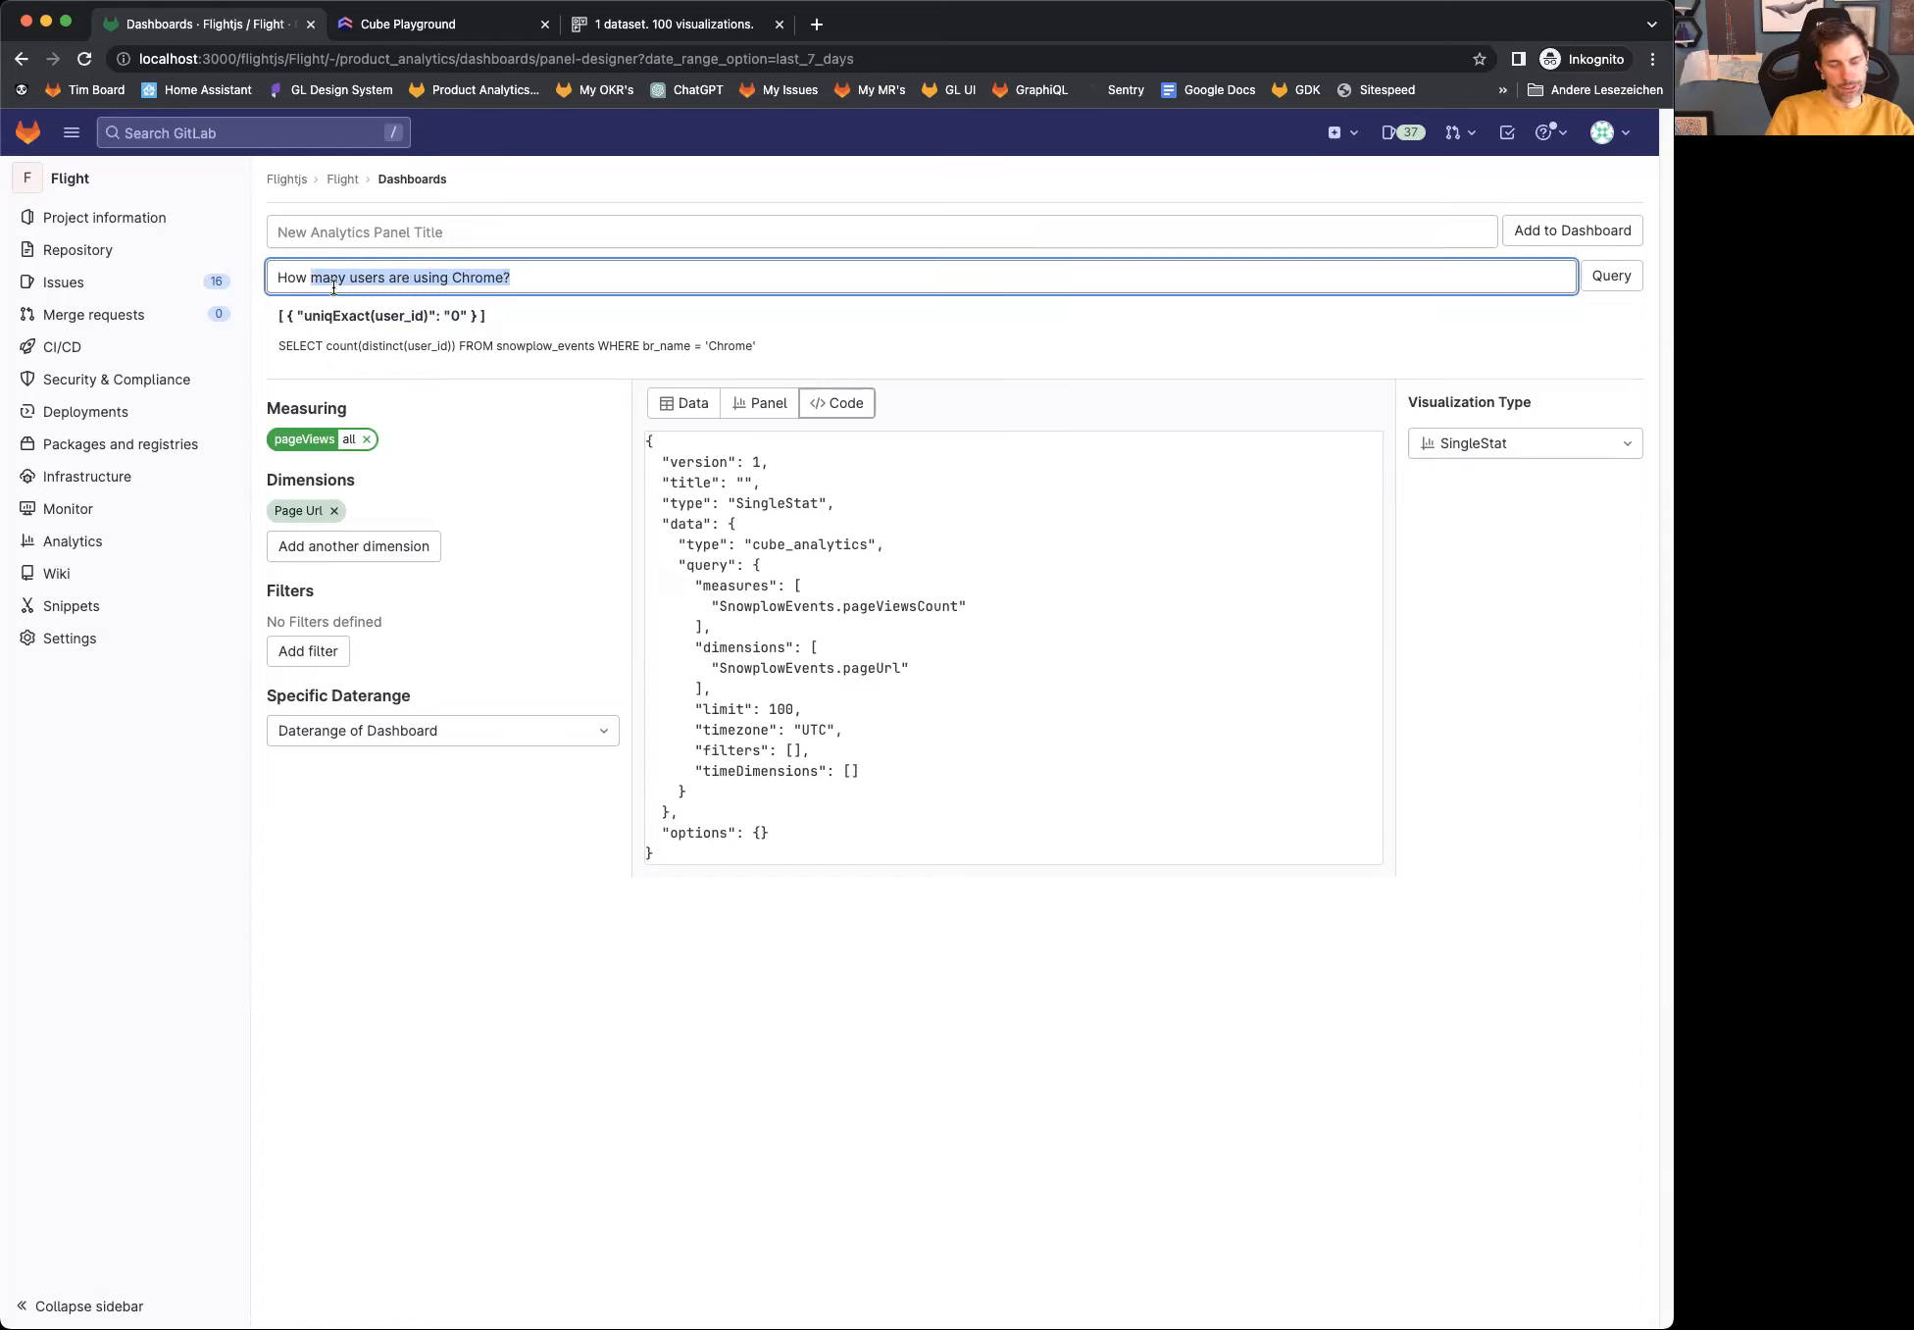
type("many page views did we have already in 2023?")
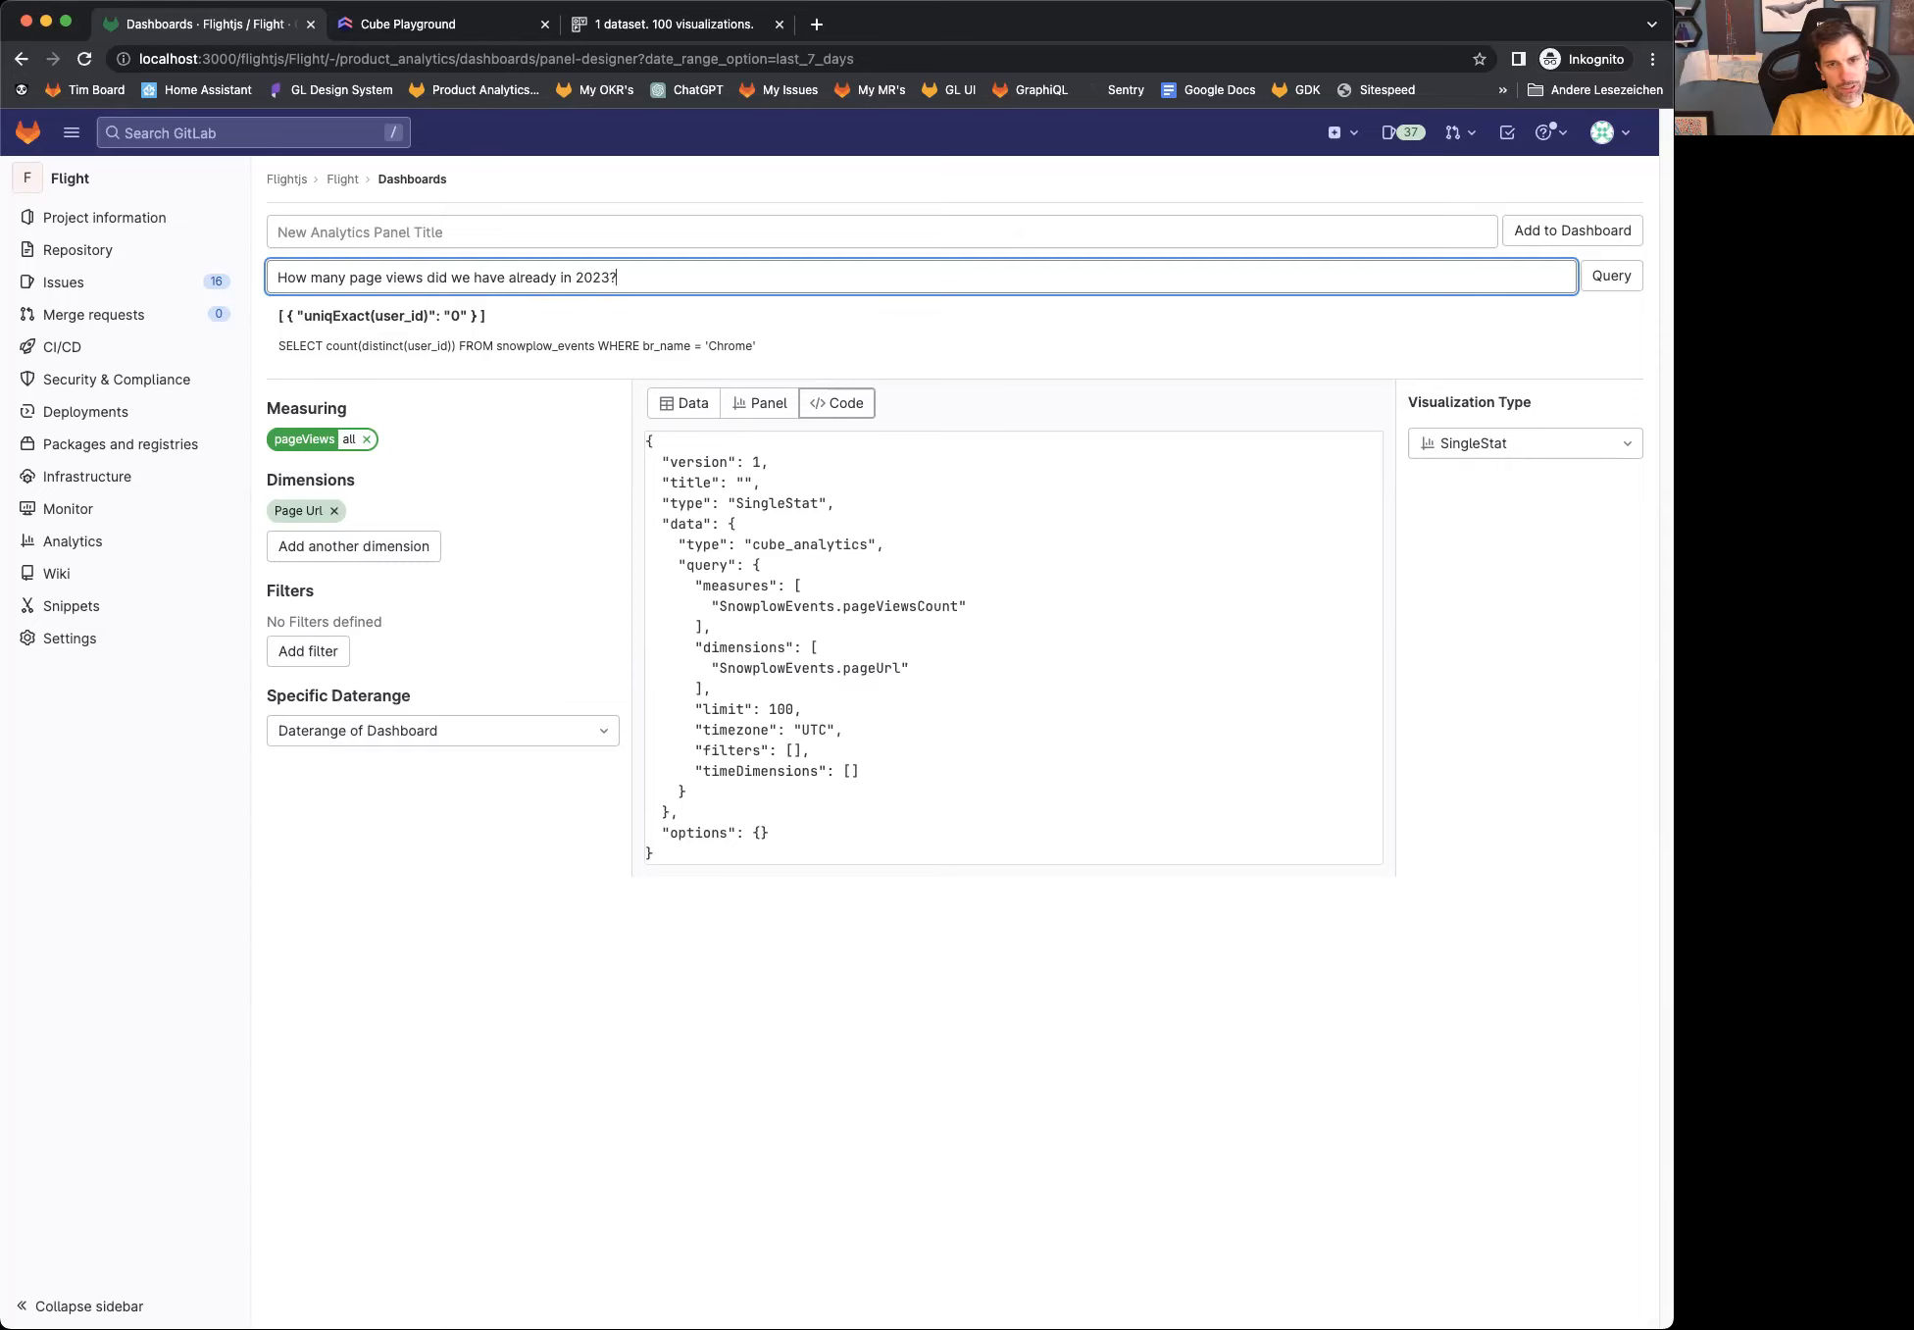
key("Return")
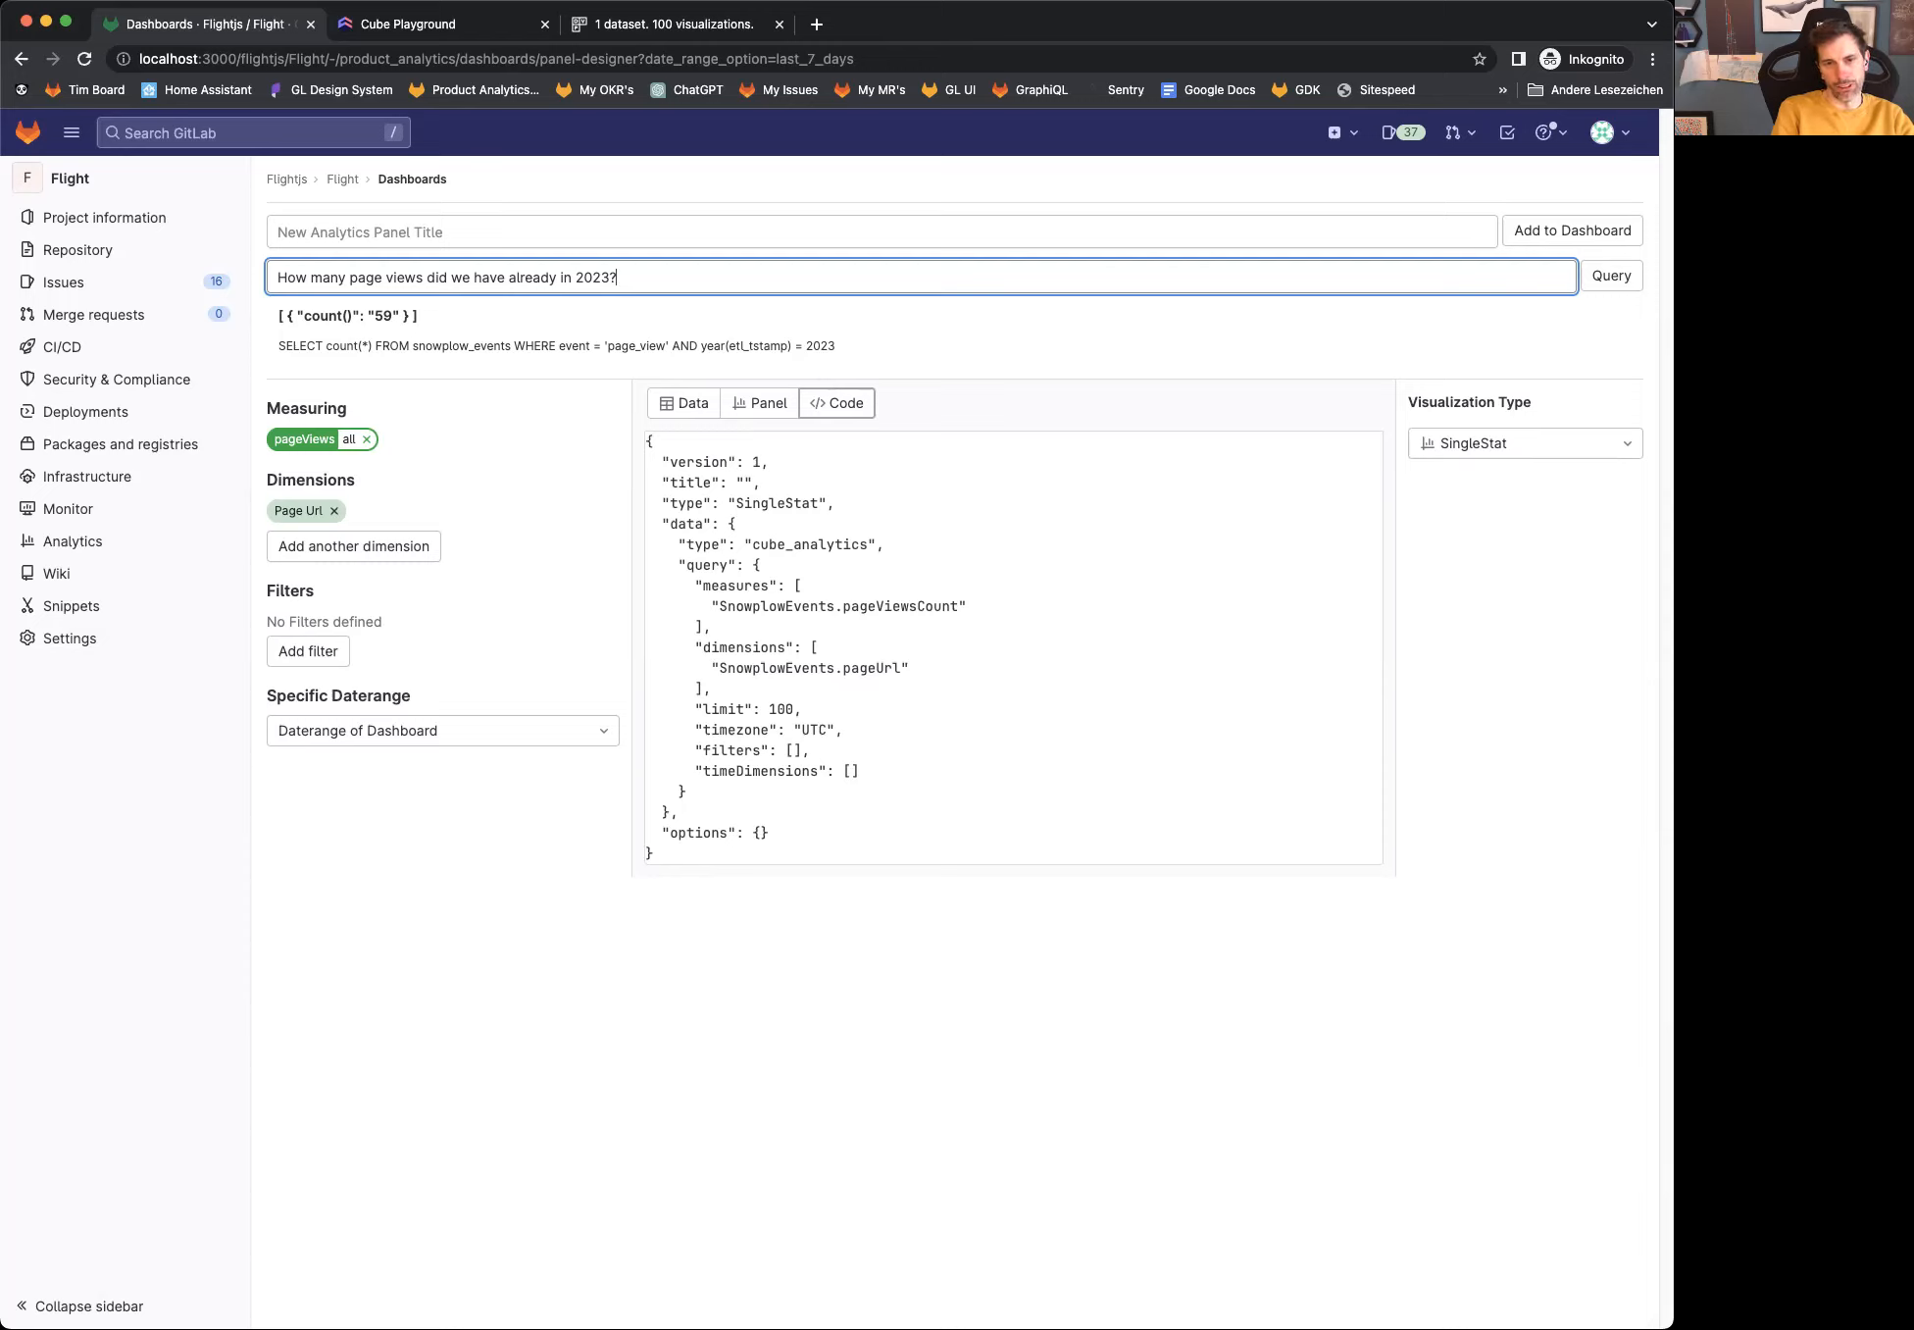
Step: Extend the 2023 page views question with "which were using a chrome browser?" and run the query
key("BackSpace")
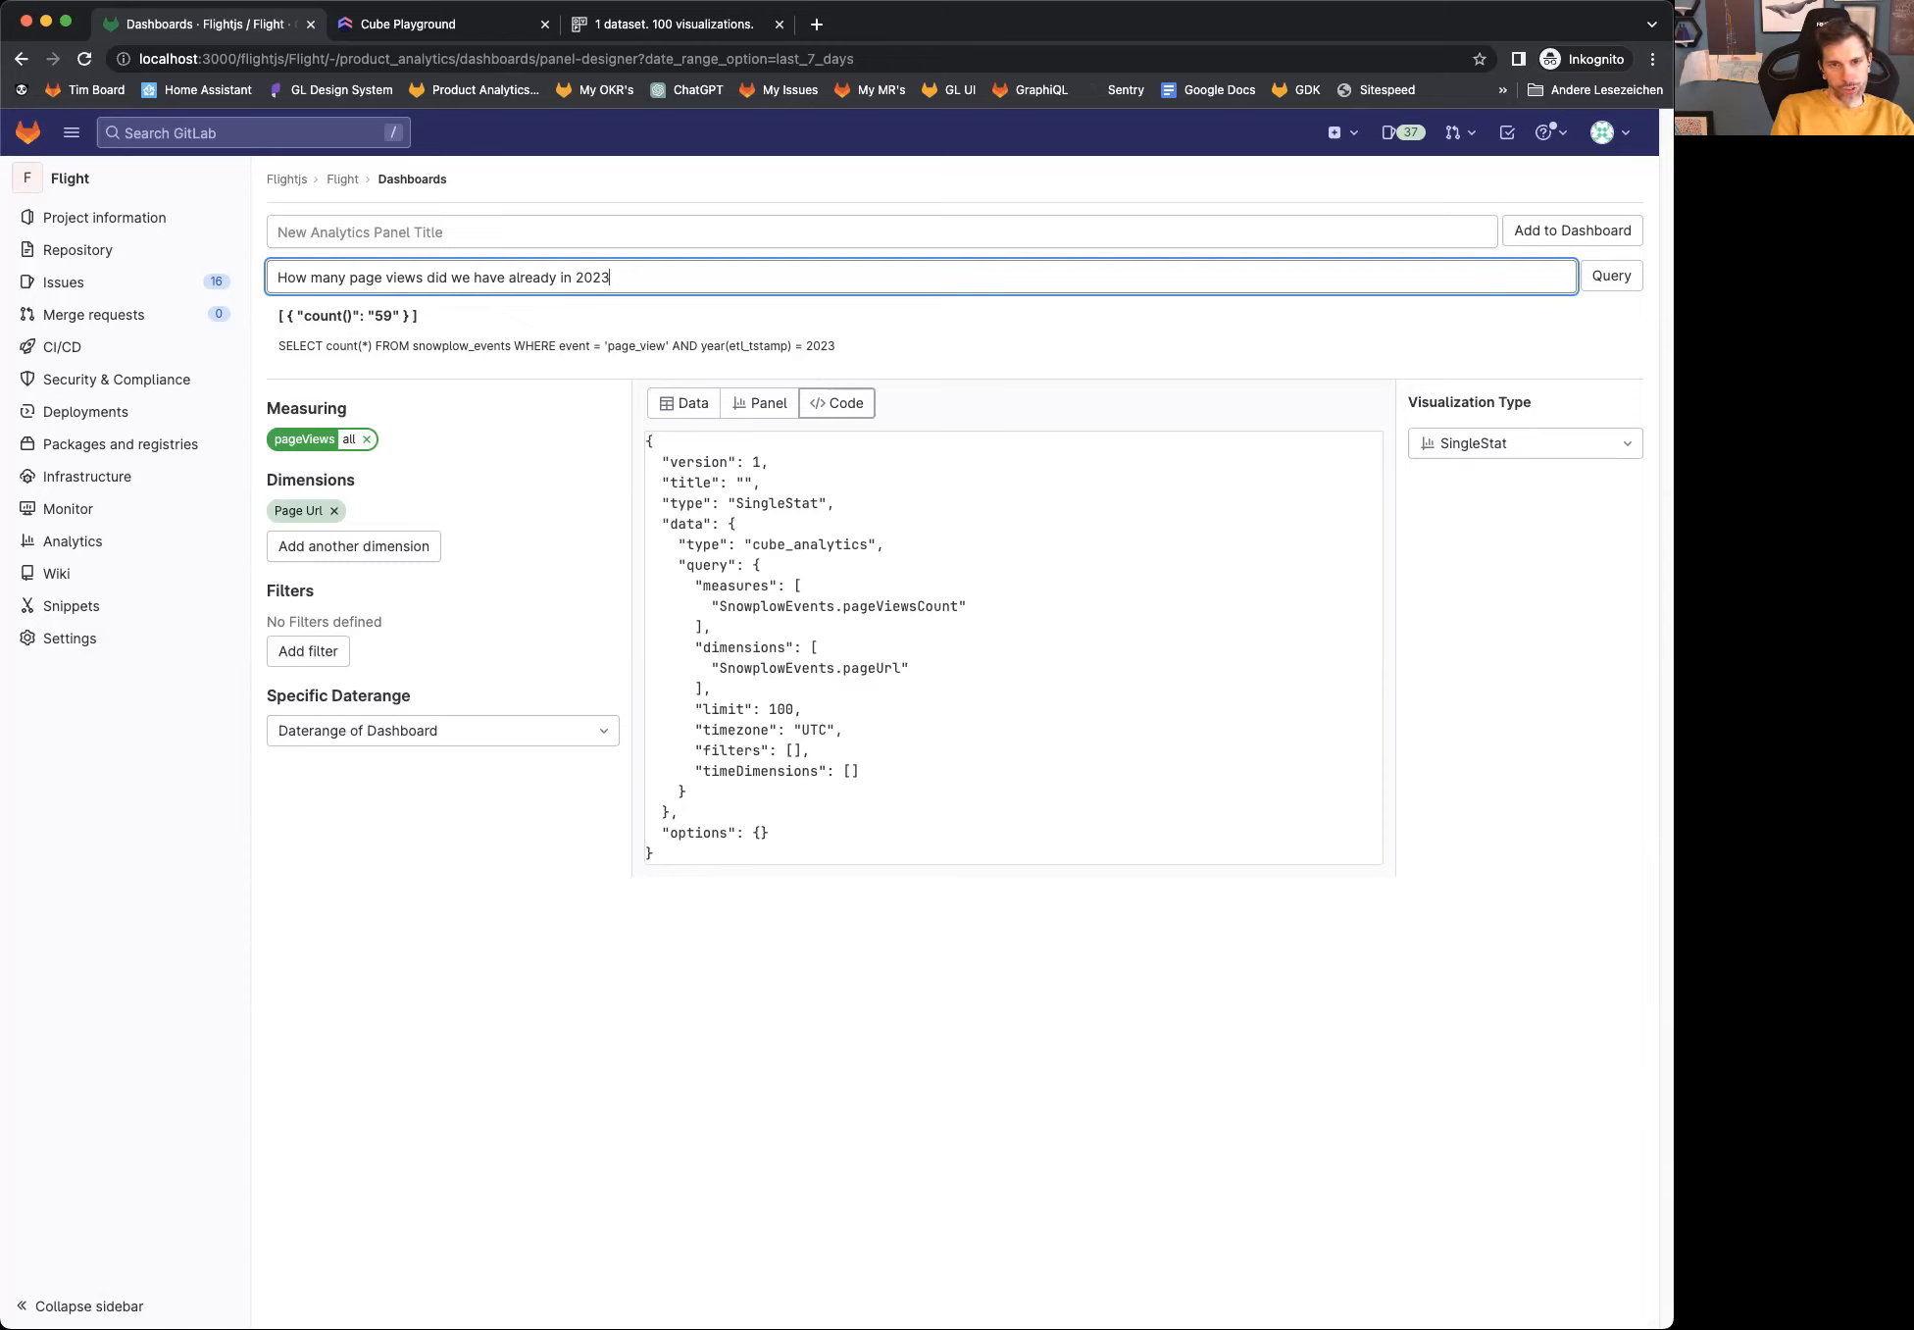
type("which were using a ")
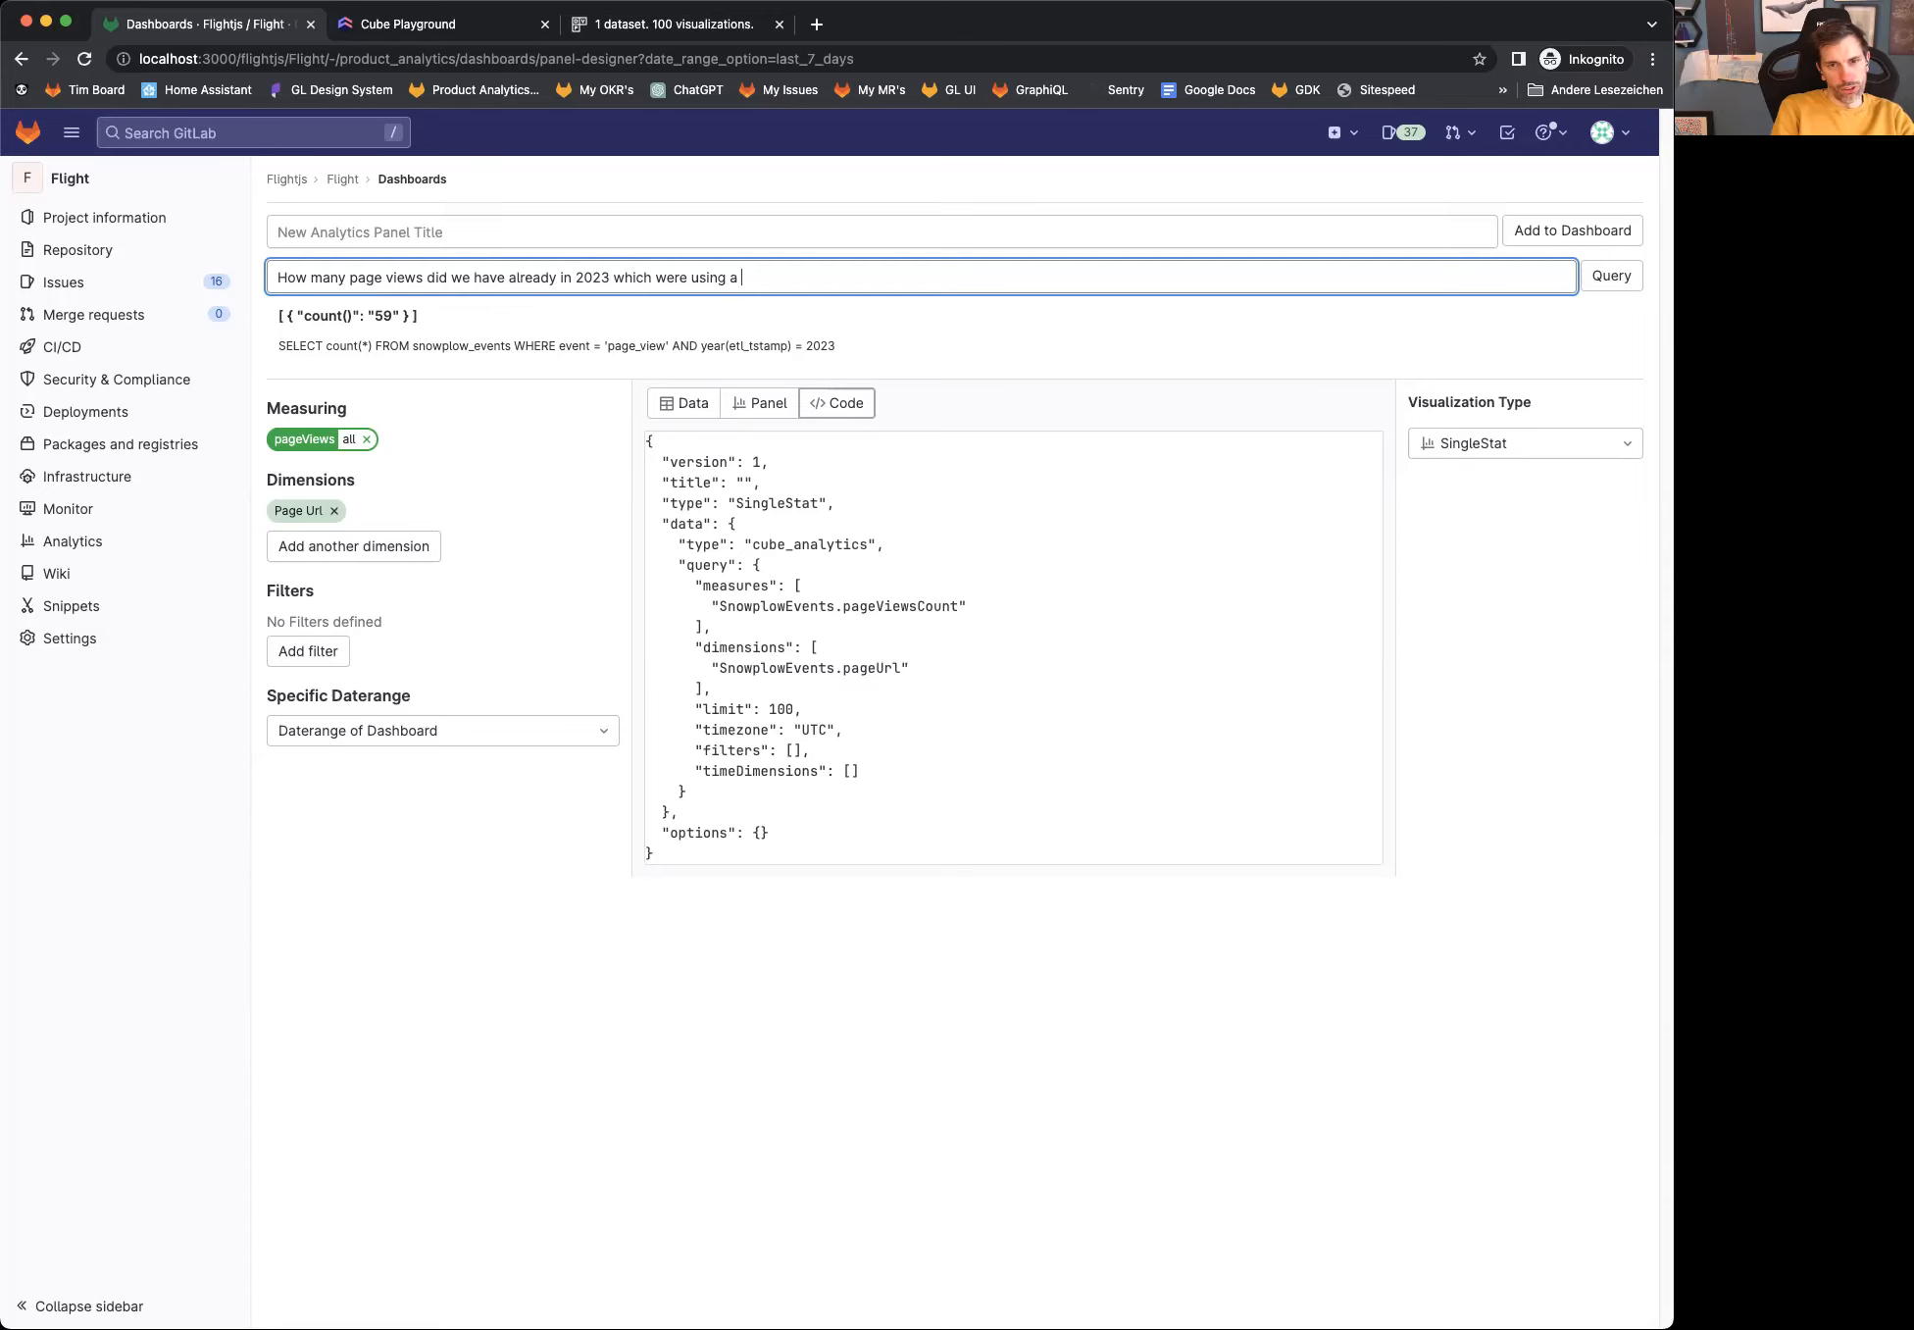
type("chrome browser?")
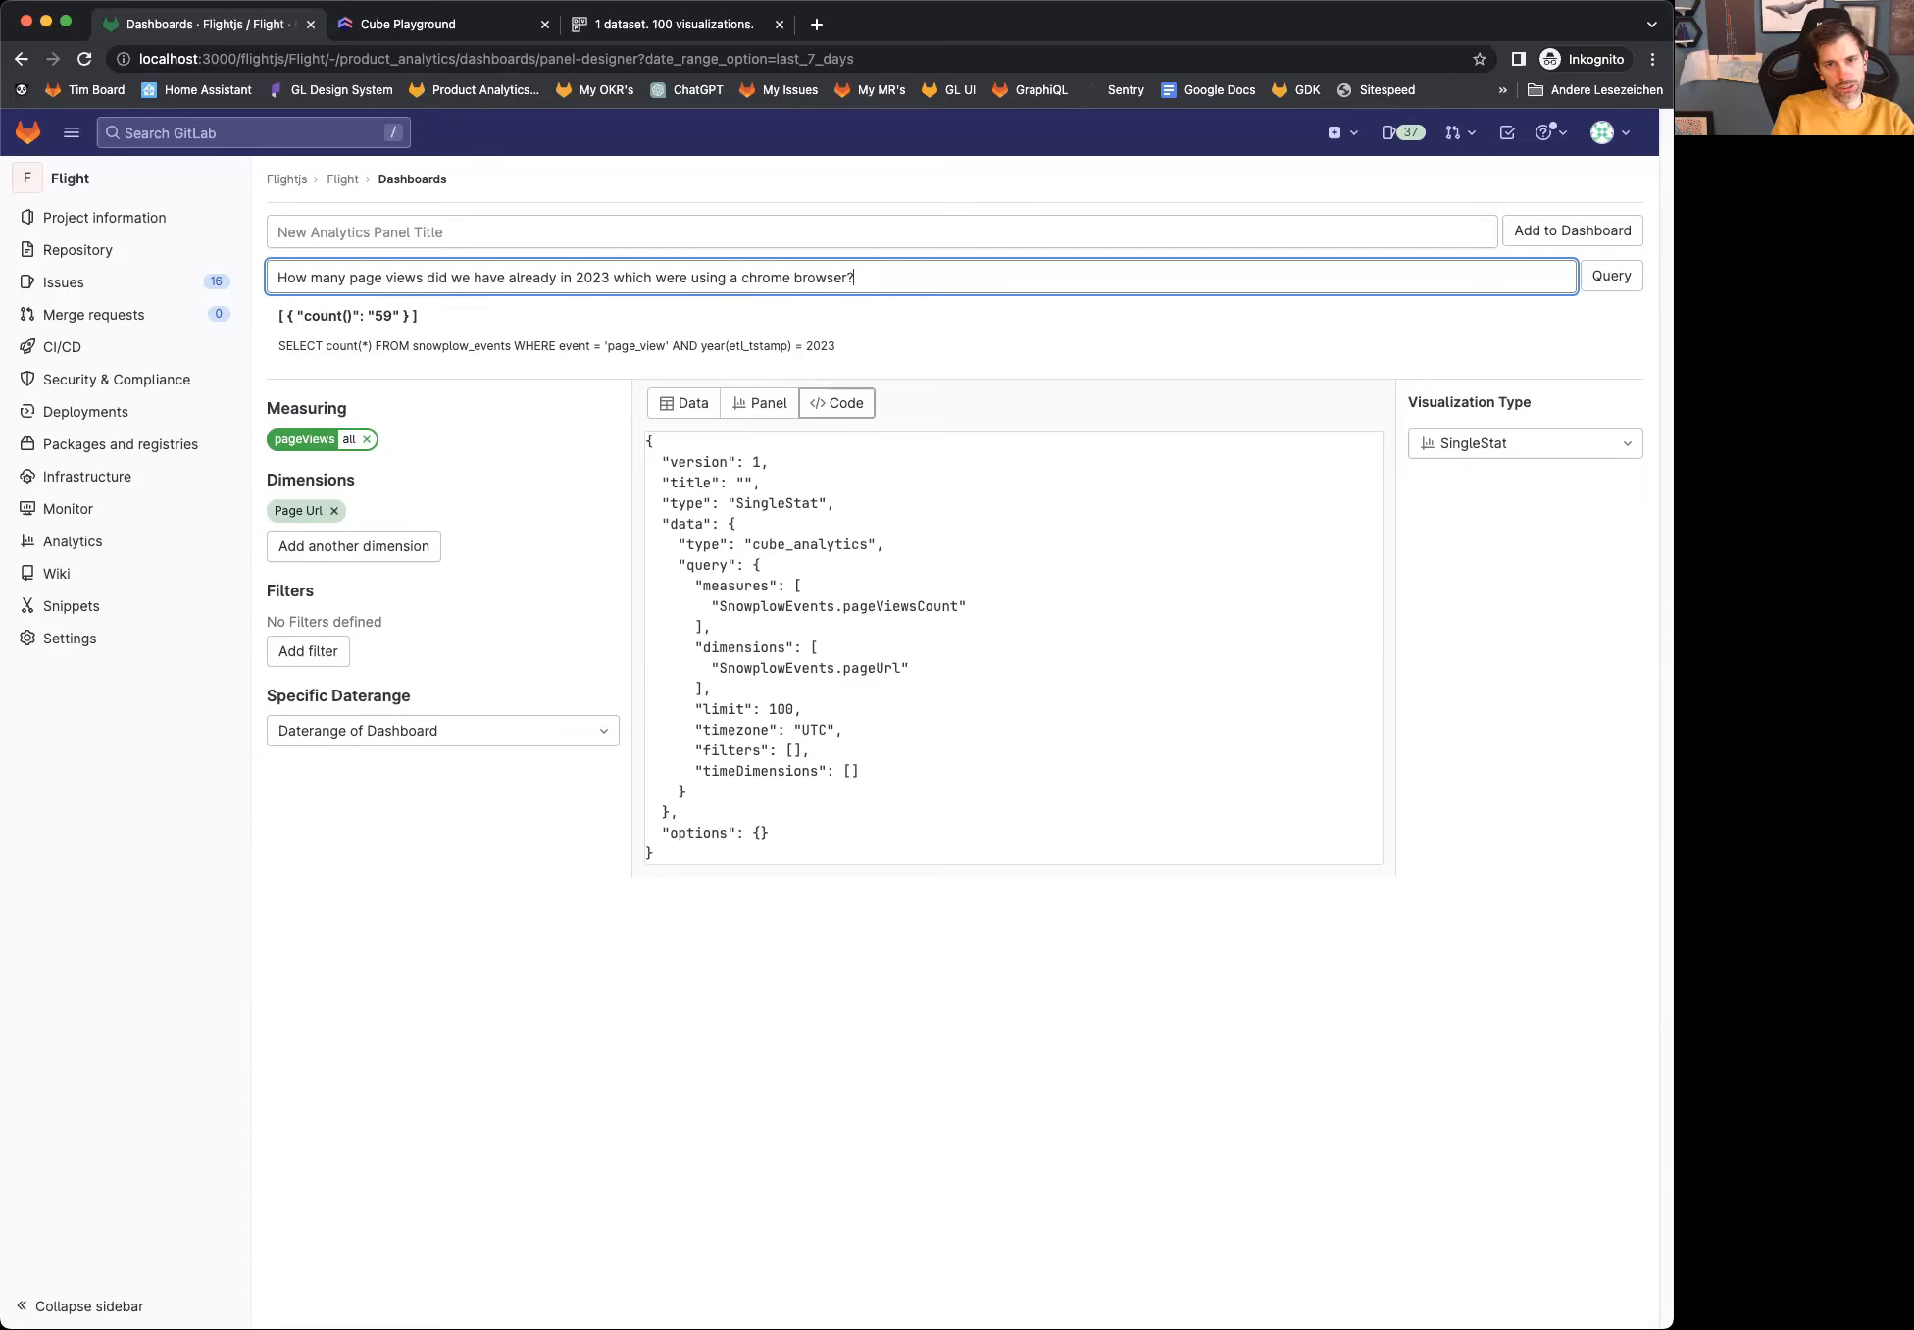
key("Return")
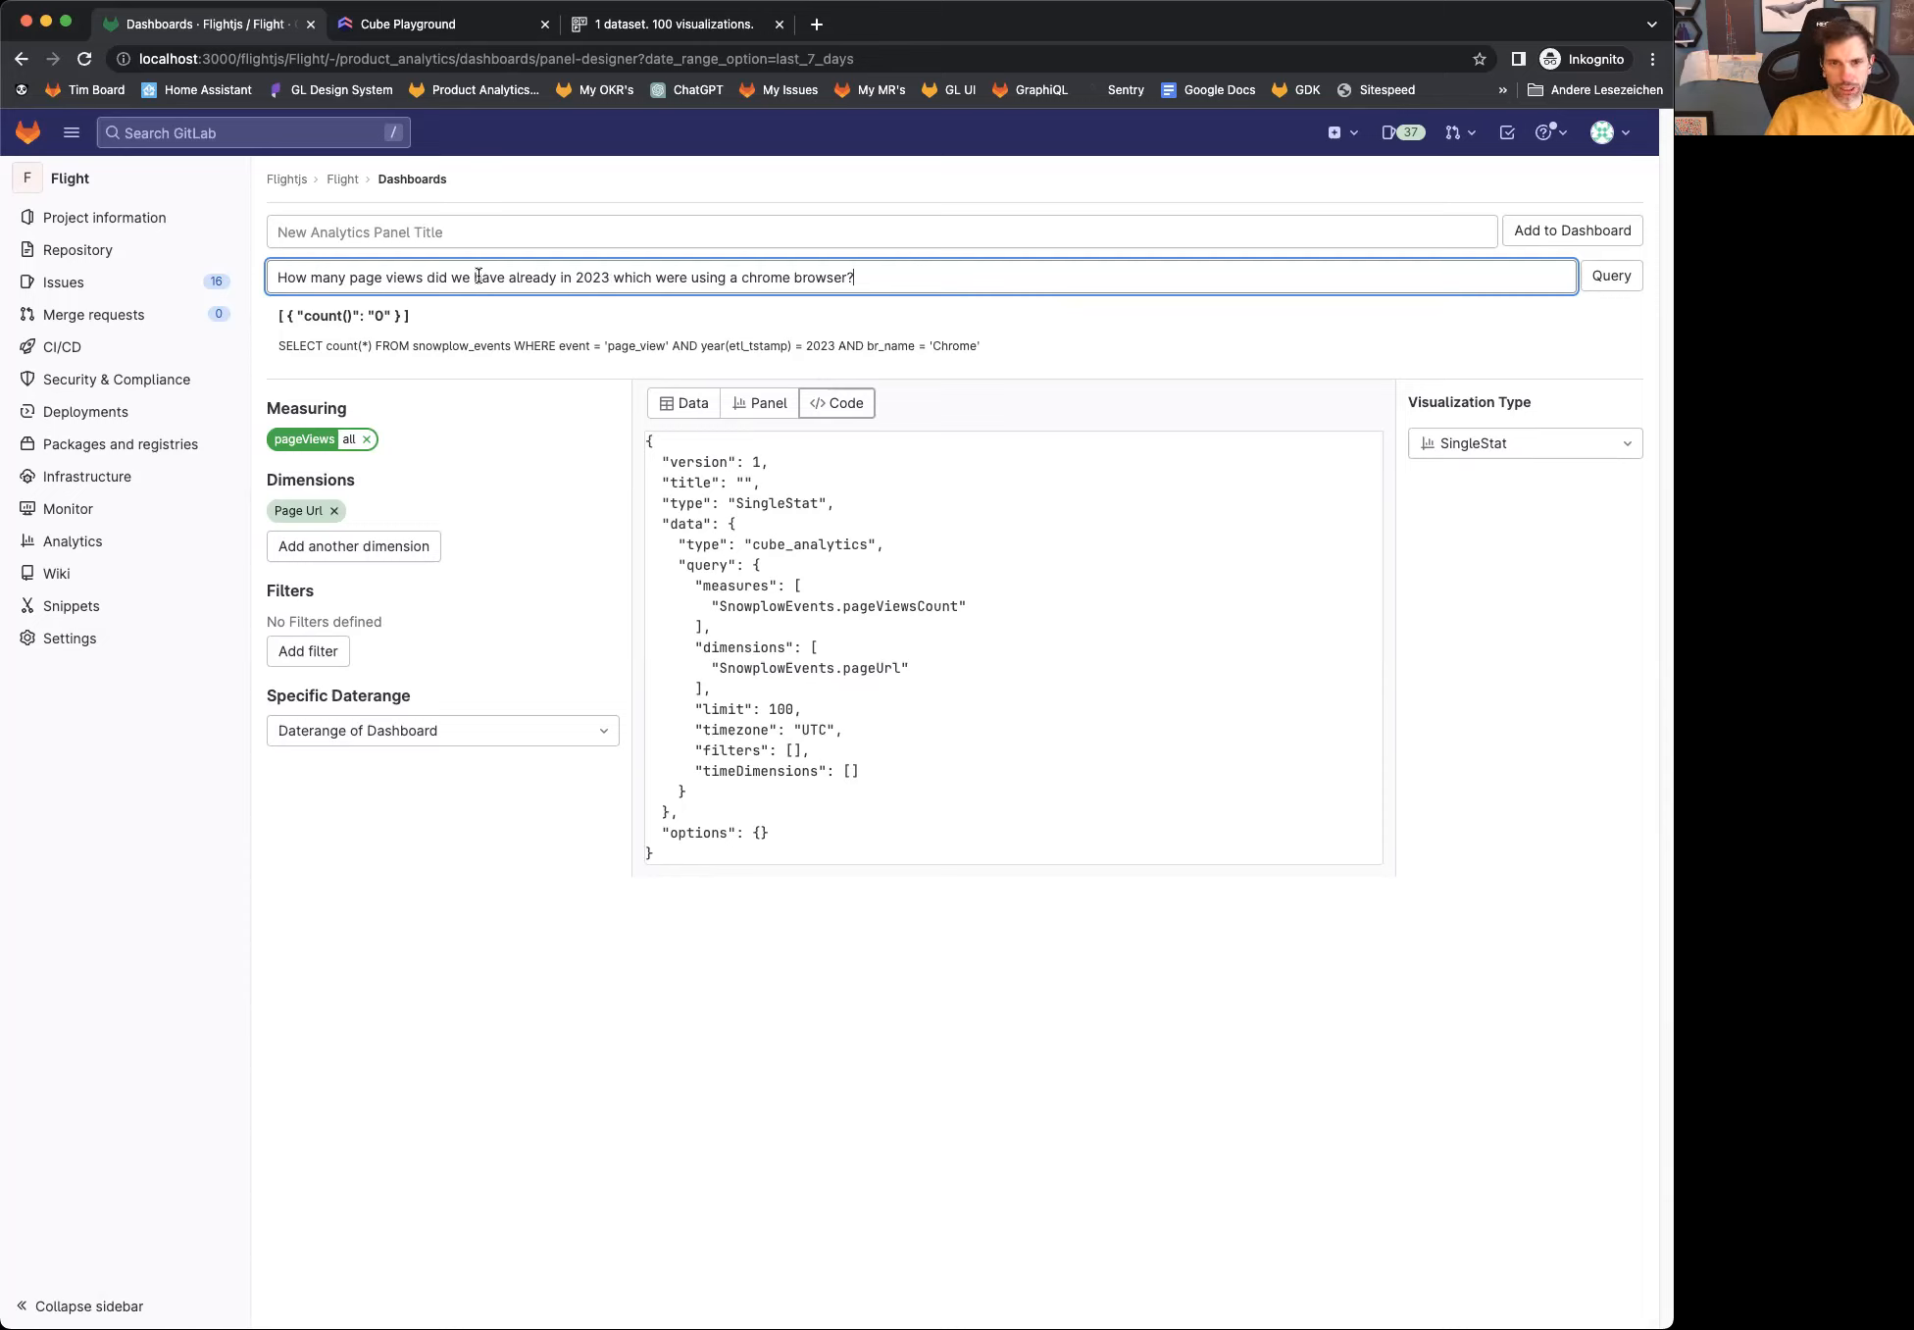
Step: Reword the question to "How many page views did we have per week?" and run the query
left_click_drag(428, 278, 458, 307)
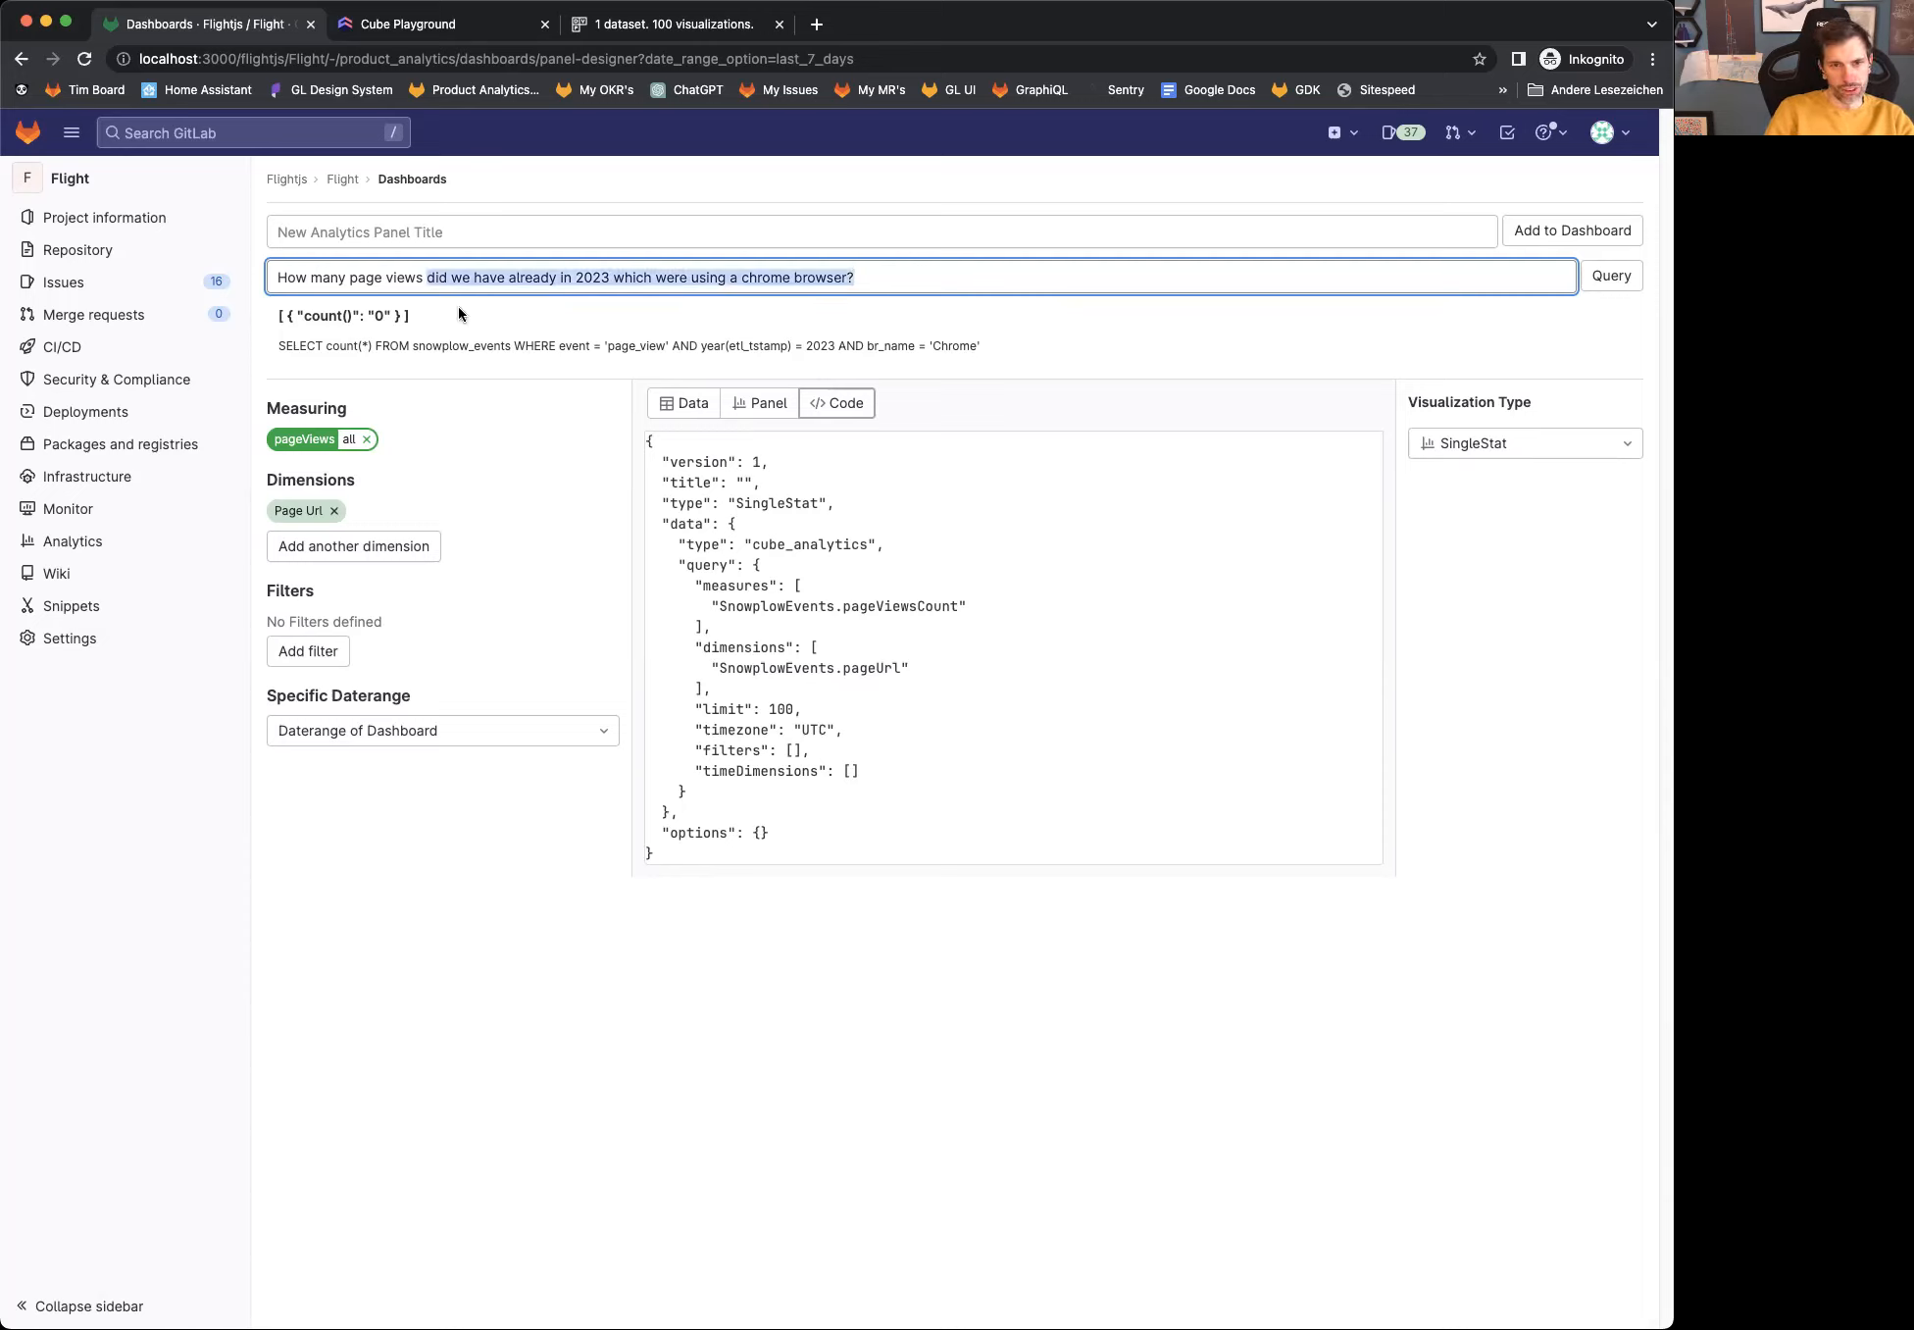
key("BackSpace")
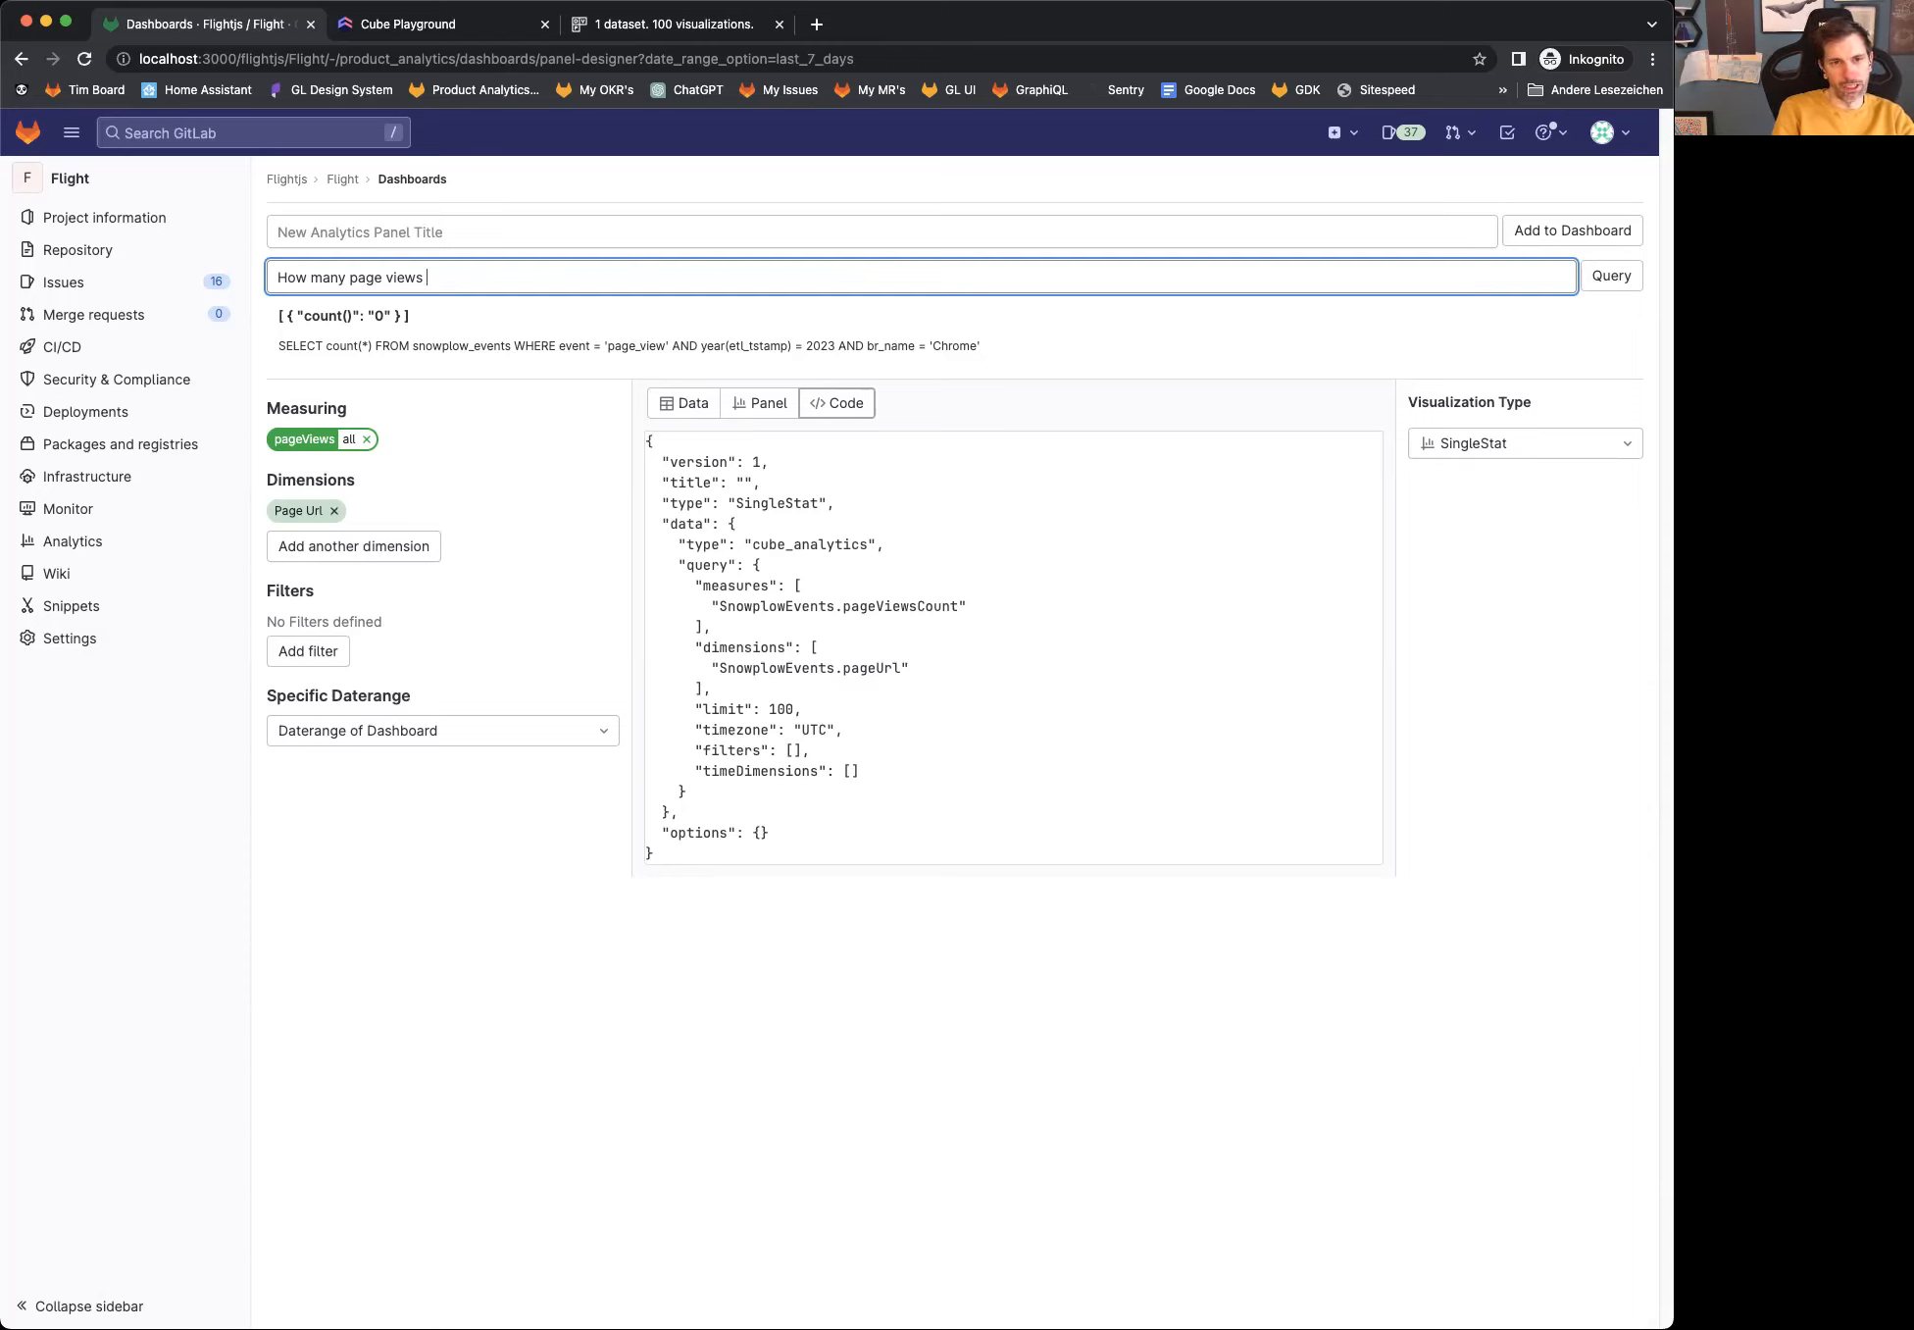
type("did we have per week?")
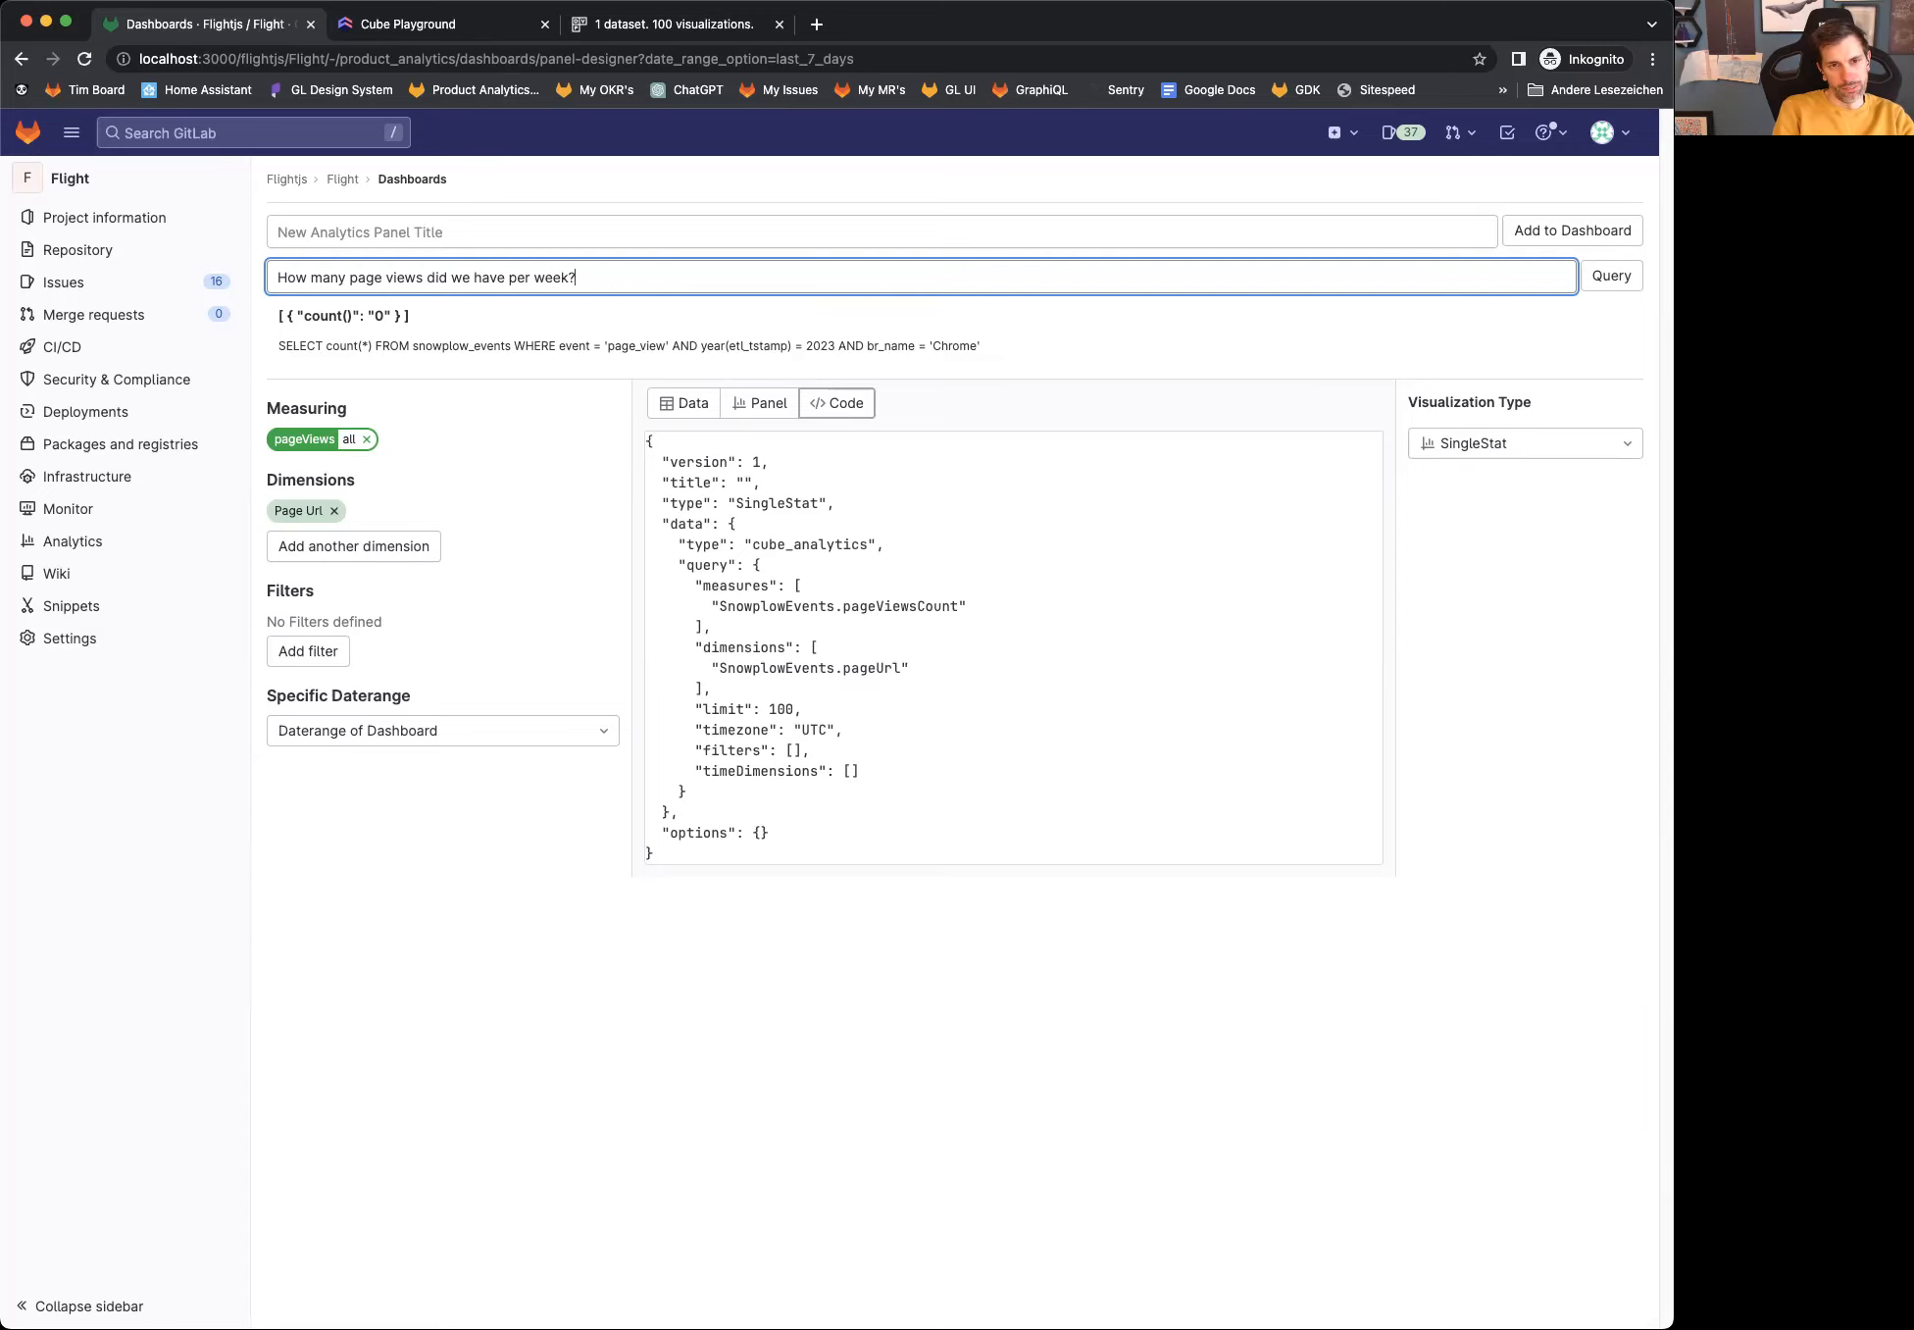
key("Return")
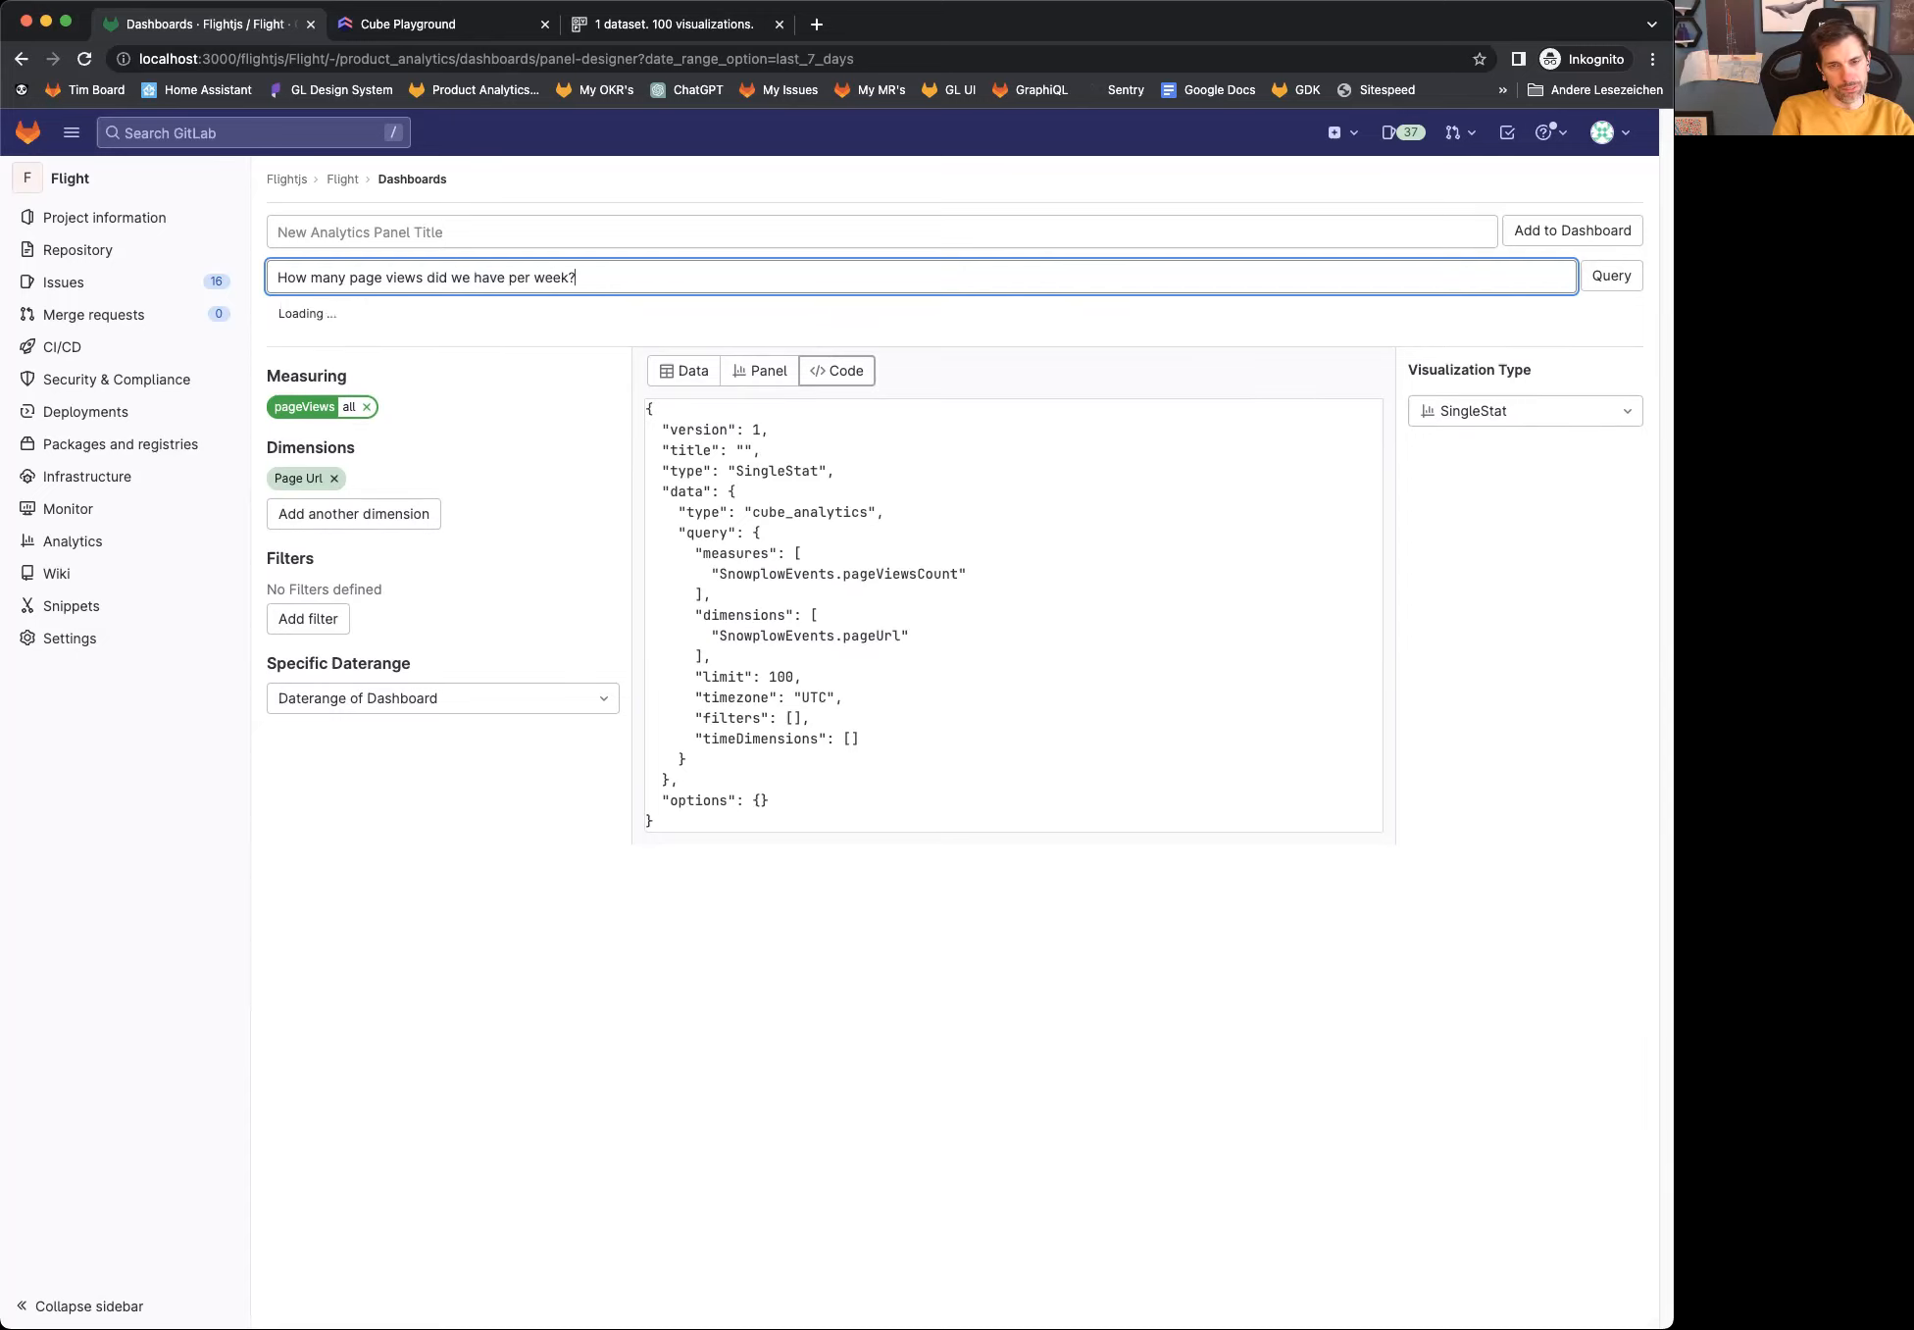